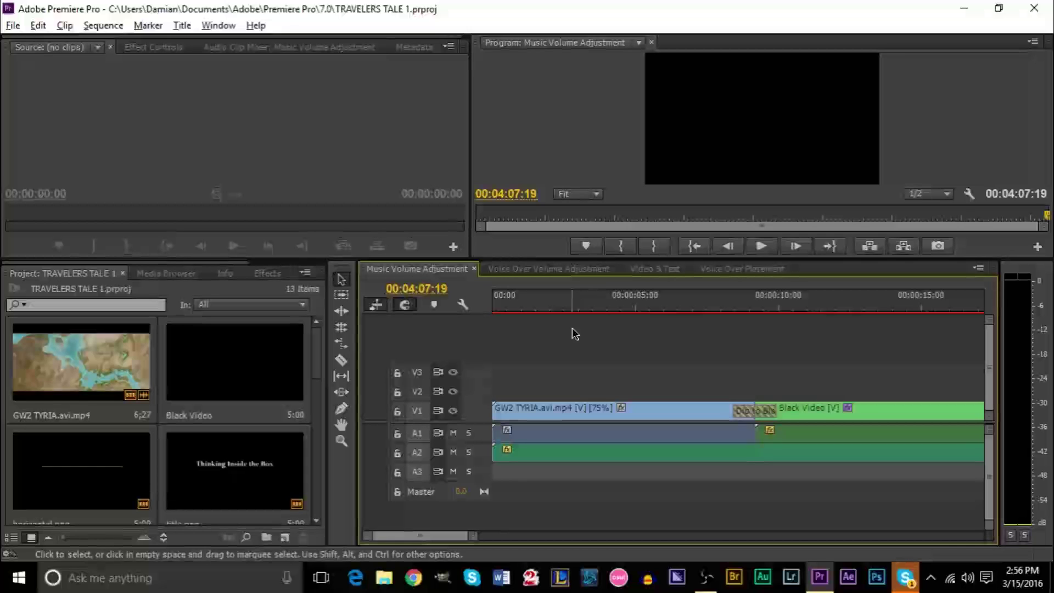
- Examine the intro clip, the music track and the Dip to Black transition in the Music Volume Adjustment sequence
{"action": "left_click_drag", "start_coordinate": [538, 352], "coordinate": [658, 363]}
{"action": "left_click", "coordinate": [670, 418]}
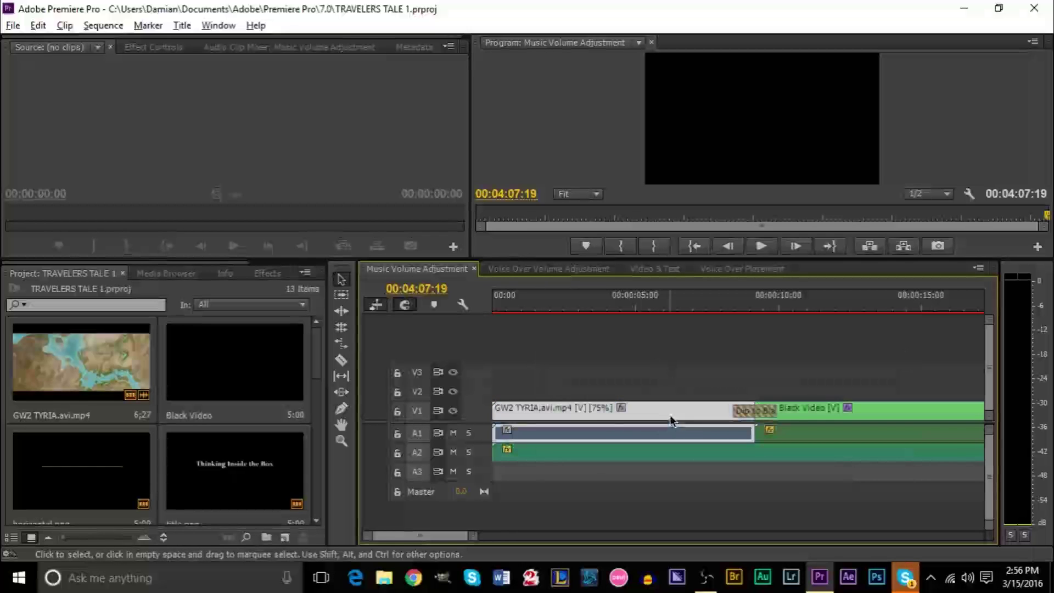
{"action": "left_click", "coordinate": [727, 453]}
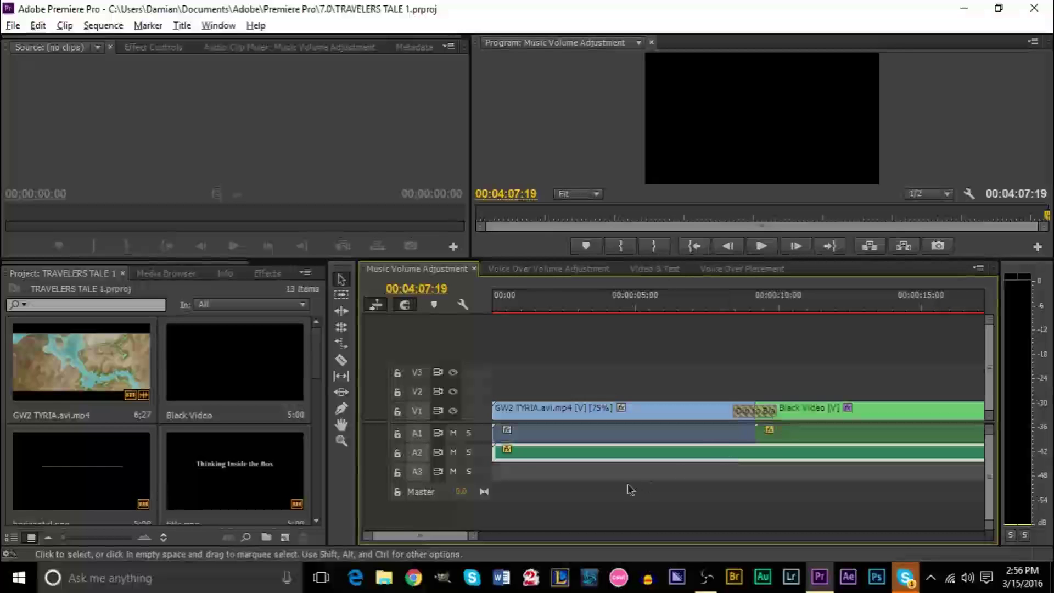
{"action": "left_click", "coordinate": [745, 410]}
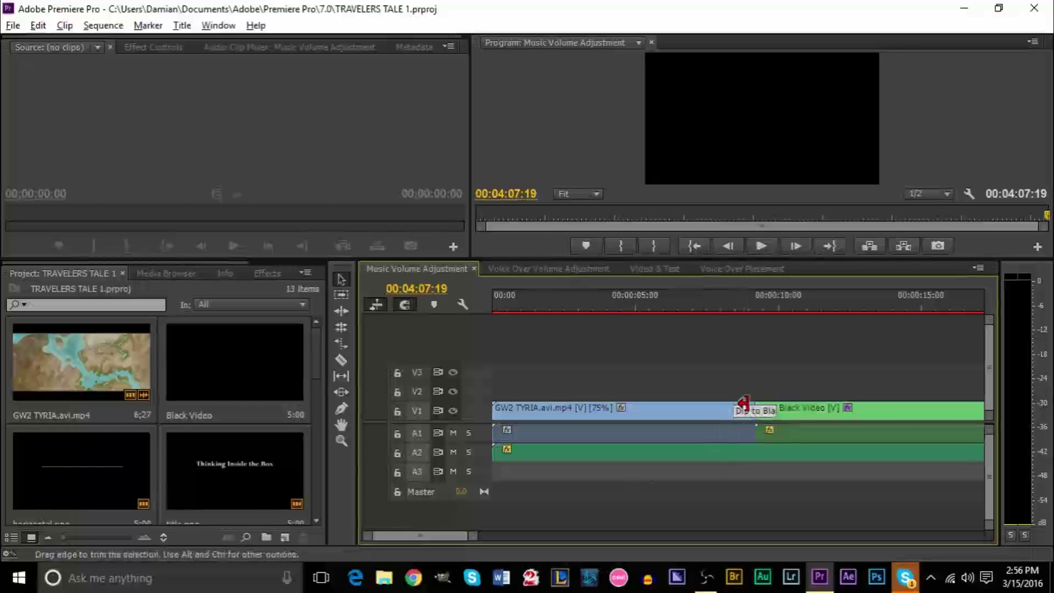
{"action": "mouse_move", "coordinate": [455, 535]}
{"action": "left_mouse_down"}
{"action": "mouse_move", "coordinate": [647, 536]}
{"action": "mouse_move", "coordinate": [442, 536]}
{"action": "left_mouse_up"}
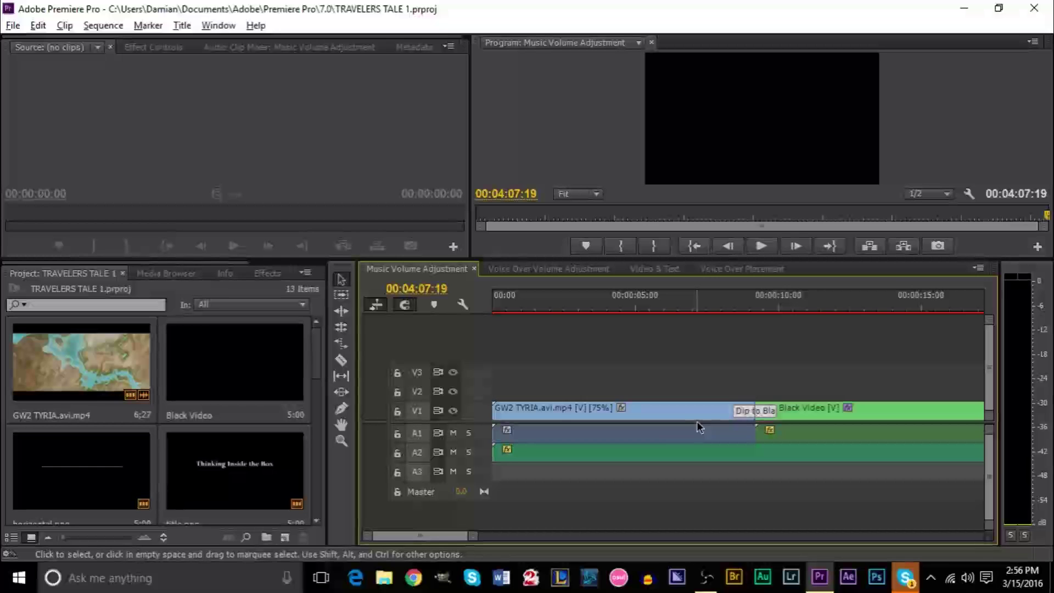
{"action": "left_click_drag", "start_coordinate": [530, 356], "coordinate": [855, 491]}
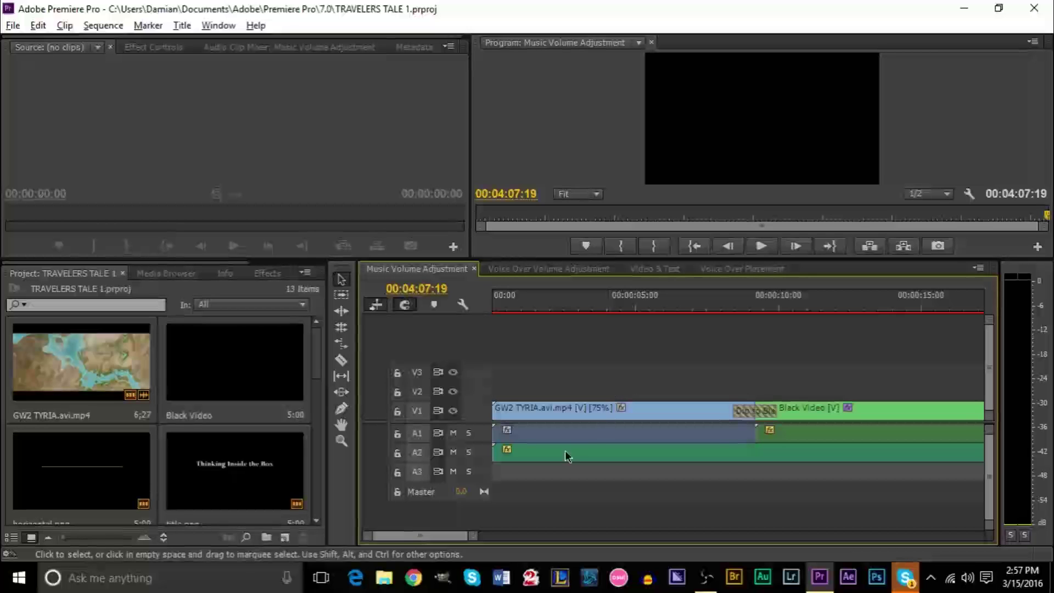
- Preview the intro from 00:00:02:18 to 00:00:06:26 in the Music Volume Adjustment sequence
{"action": "left_click", "coordinate": [567, 308]}
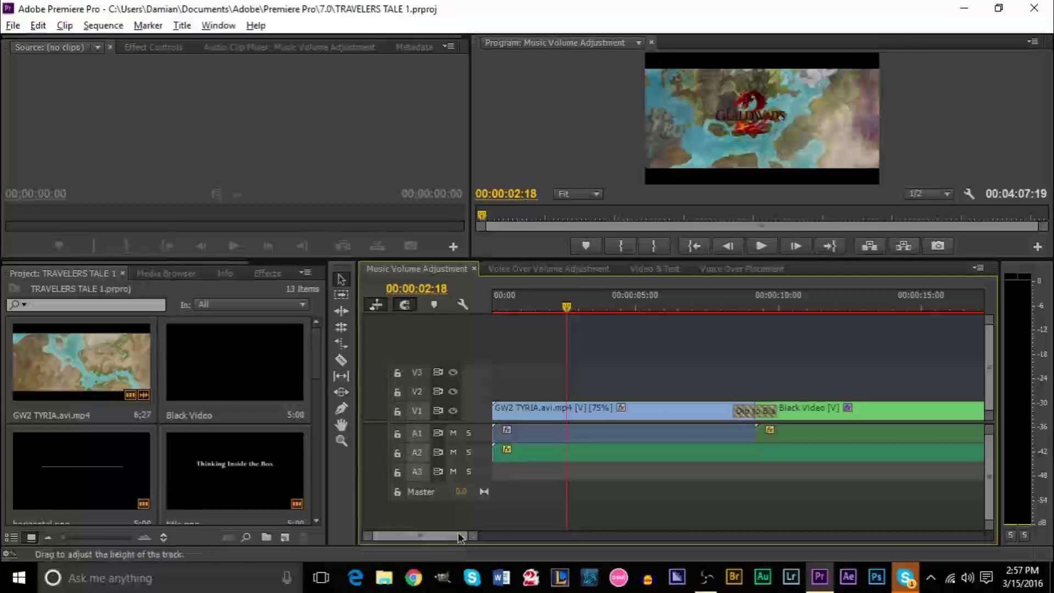
{"action": "scroll", "coordinate": [441, 542], "scroll_direction": "down", "scroll_amount": 2}
{"action": "scroll", "coordinate": [441, 542], "scroll_direction": "down", "scroll_amount": 5}
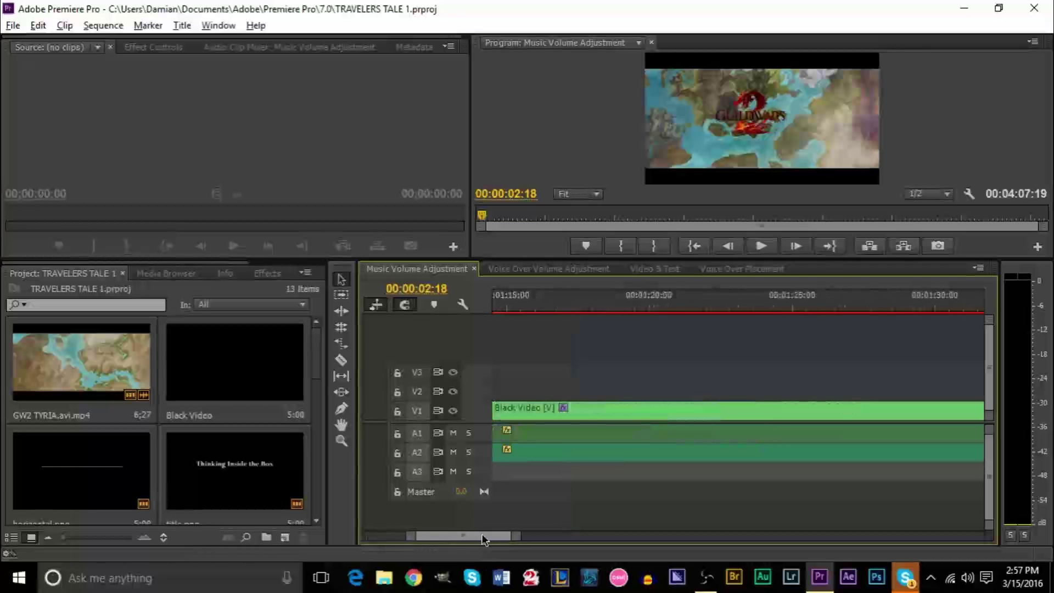
{"action": "scroll", "coordinate": [440, 541], "scroll_direction": "up", "scroll_amount": 7}
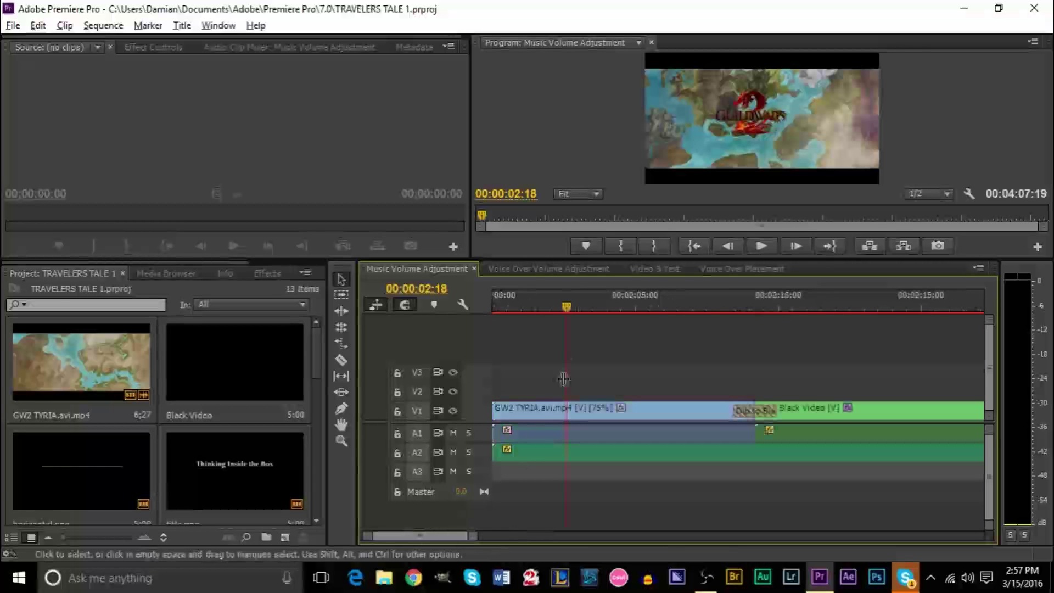
{"action": "left_click_drag", "start_coordinate": [565, 313], "coordinate": [688, 315]}
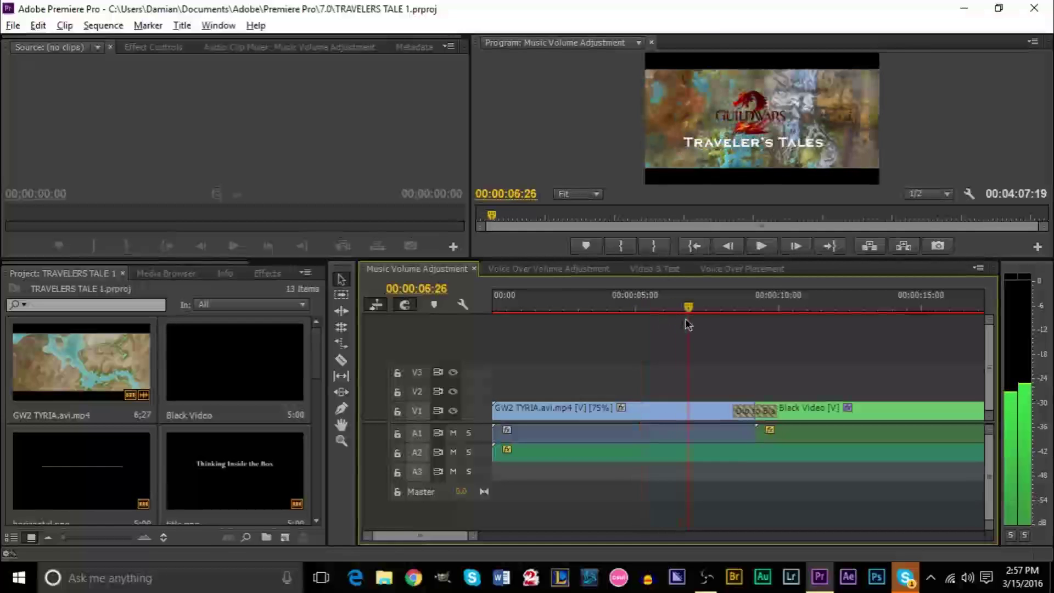
- Select the GW2 TYRIA clip, the A2 music clip and the Black Video clip one after another, finishing with nothing selected
{"action": "left_click", "coordinate": [638, 406]}
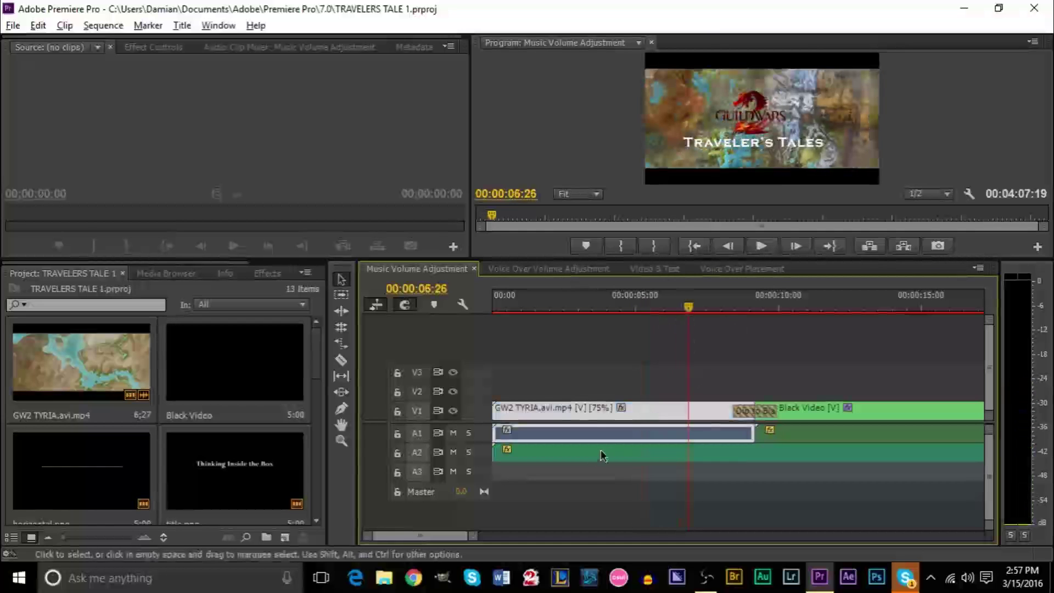
{"action": "left_click", "coordinate": [559, 462]}
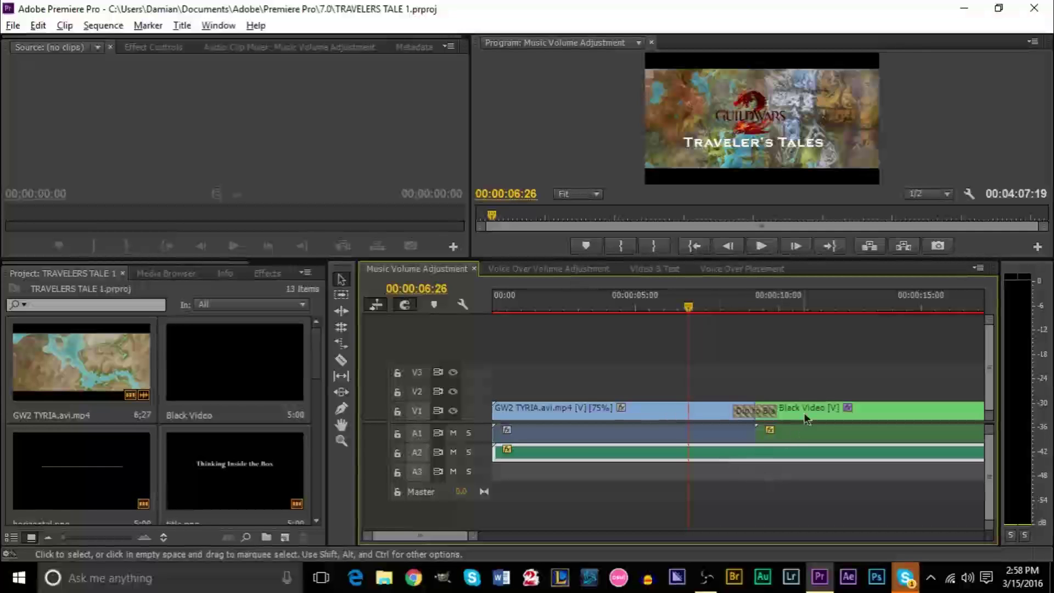
{"action": "left_click", "coordinate": [802, 433]}
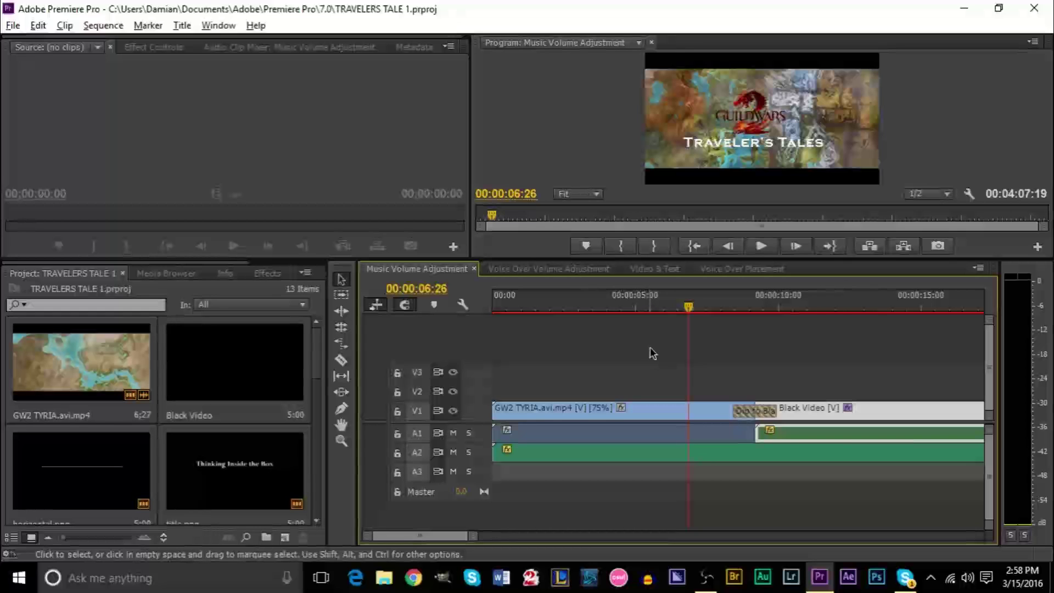
{"action": "left_click", "coordinate": [590, 455]}
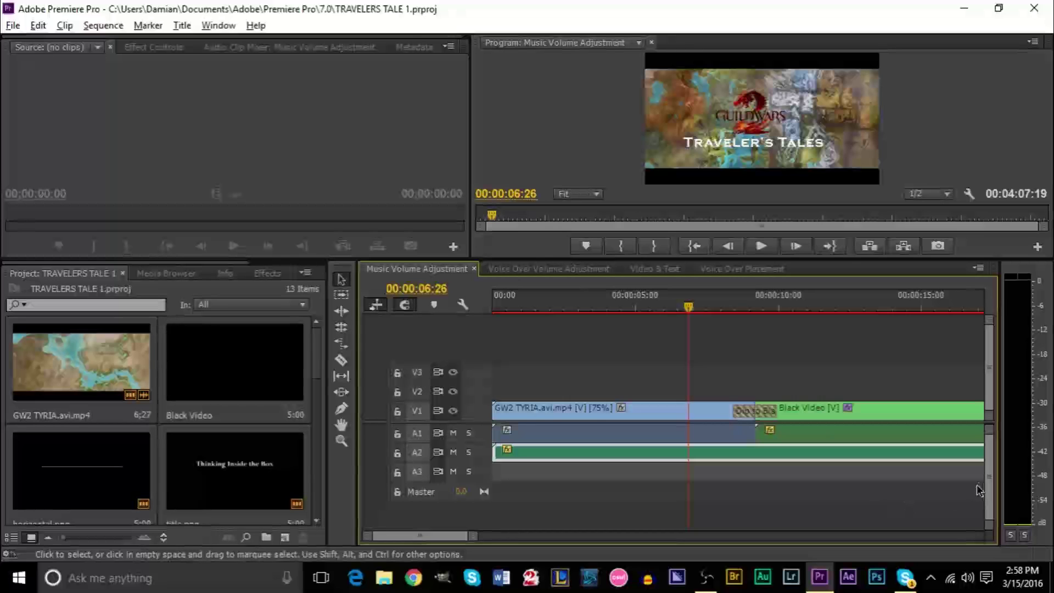
{"action": "left_click", "coordinate": [522, 470]}
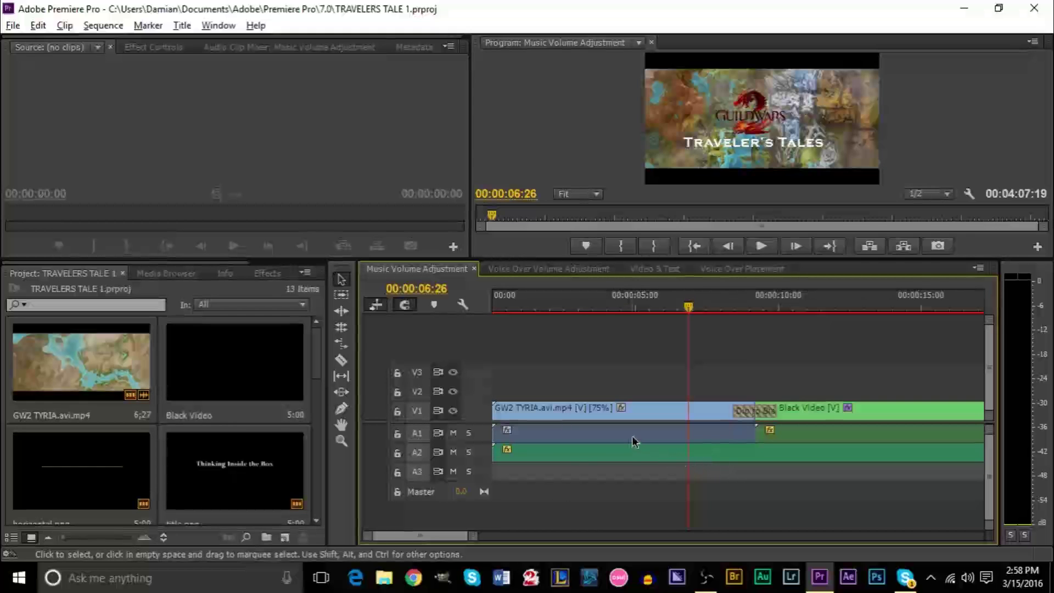
- Inspect both audio tracks of the Voice Over Volume Adjustment sequence and view the Voice Over Placement sequence
{"action": "left_click", "coordinate": [517, 268]}
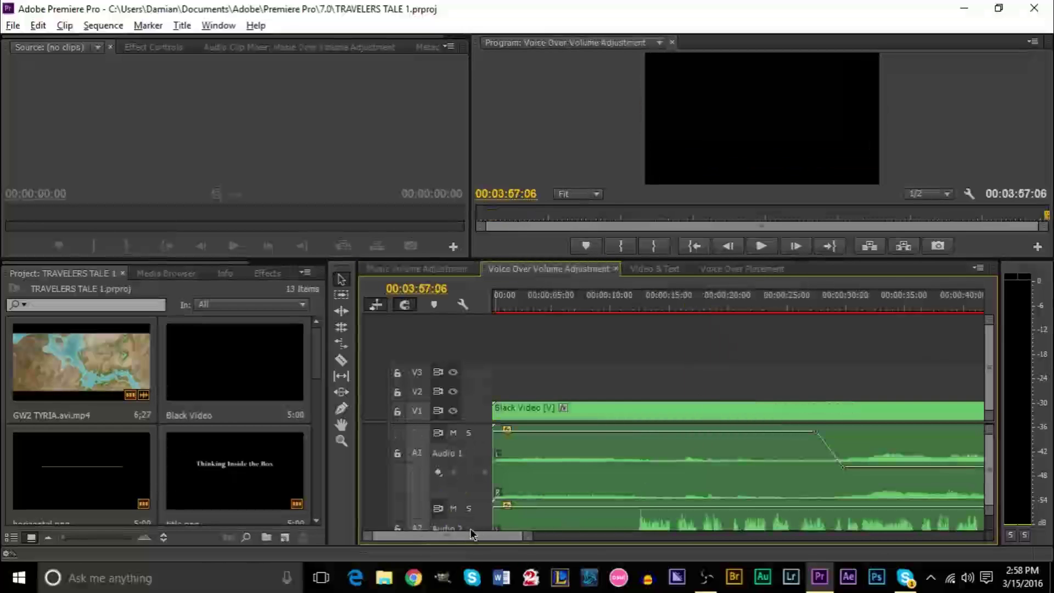
{"action": "scroll", "coordinate": [470, 532], "scroll_direction": "down", "scroll_amount": 1}
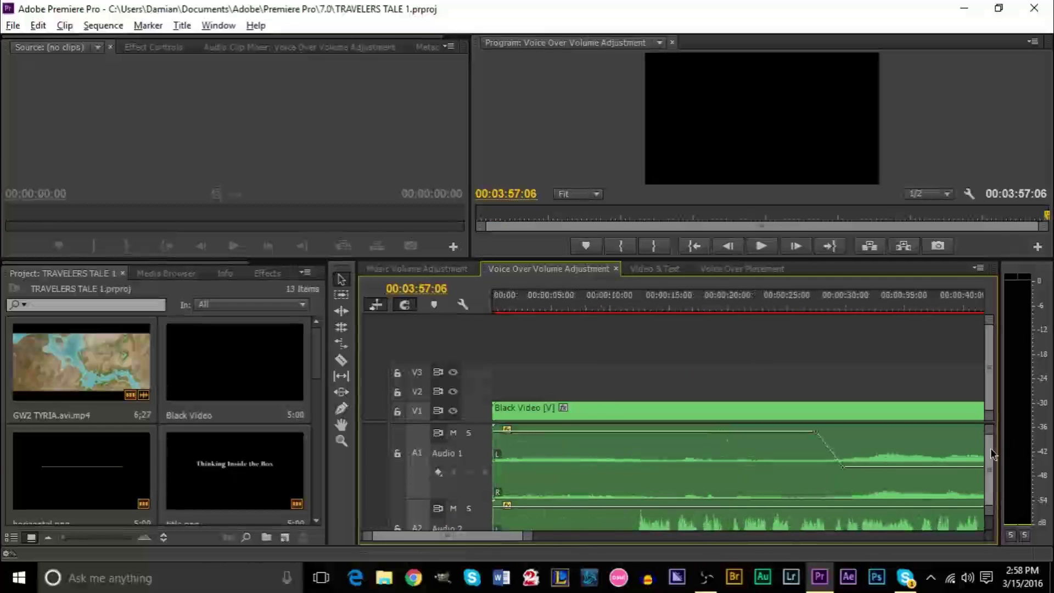
{"action": "scroll", "coordinate": [987, 462], "scroll_direction": "down", "scroll_amount": 2}
{"action": "scroll", "coordinate": [988, 463], "scroll_direction": "up", "scroll_amount": 3}
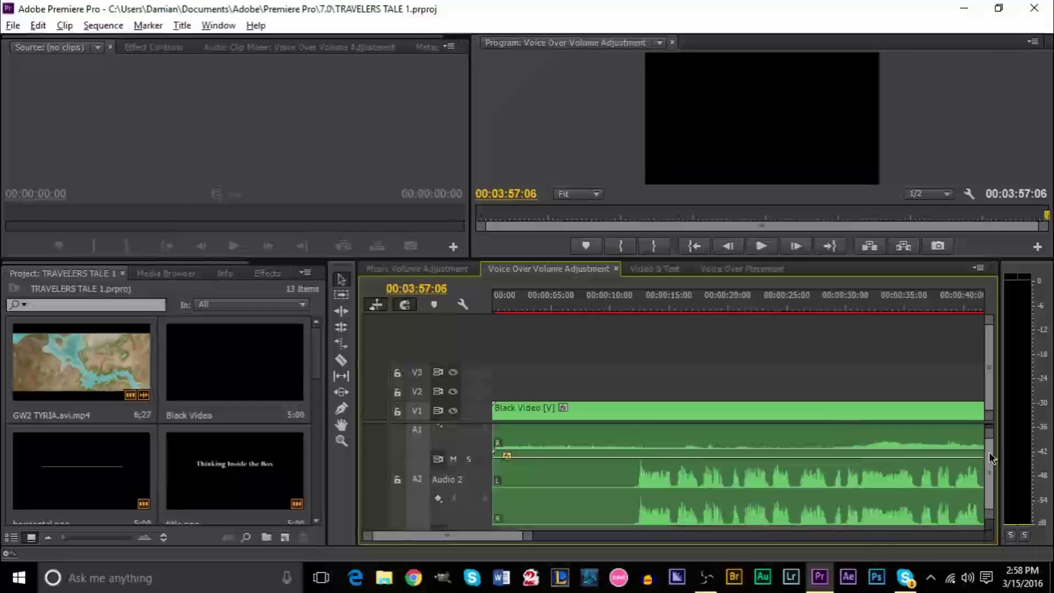
{"action": "key", "text": "ctrl+shift+period"}
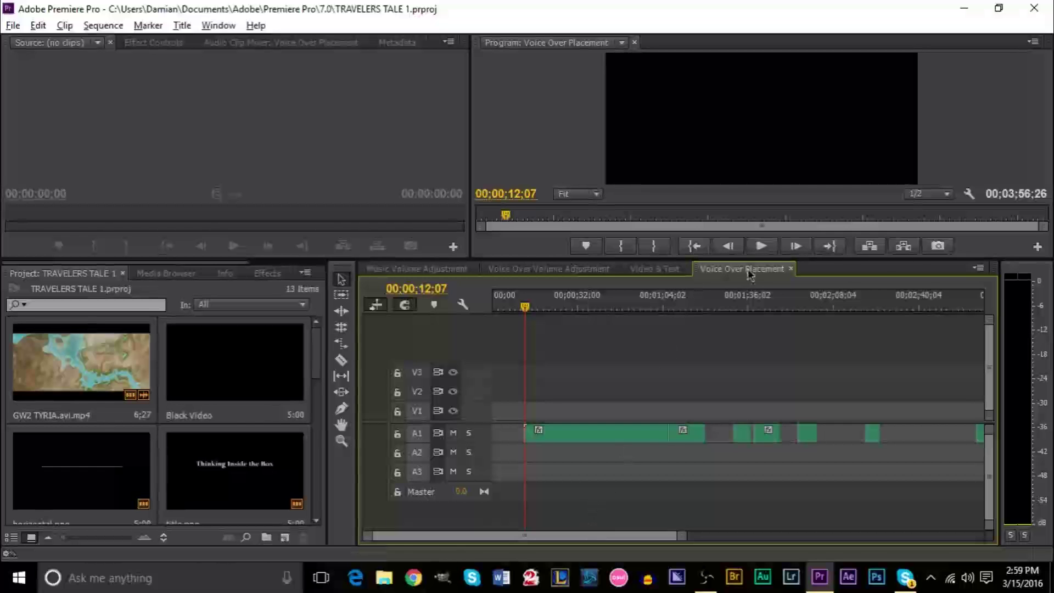
- Return to the Voice Over Volume Adjustment sequence, select the Black Video clip and place the playhead at 00:00:12:01
{"action": "left_click", "coordinate": [543, 273]}
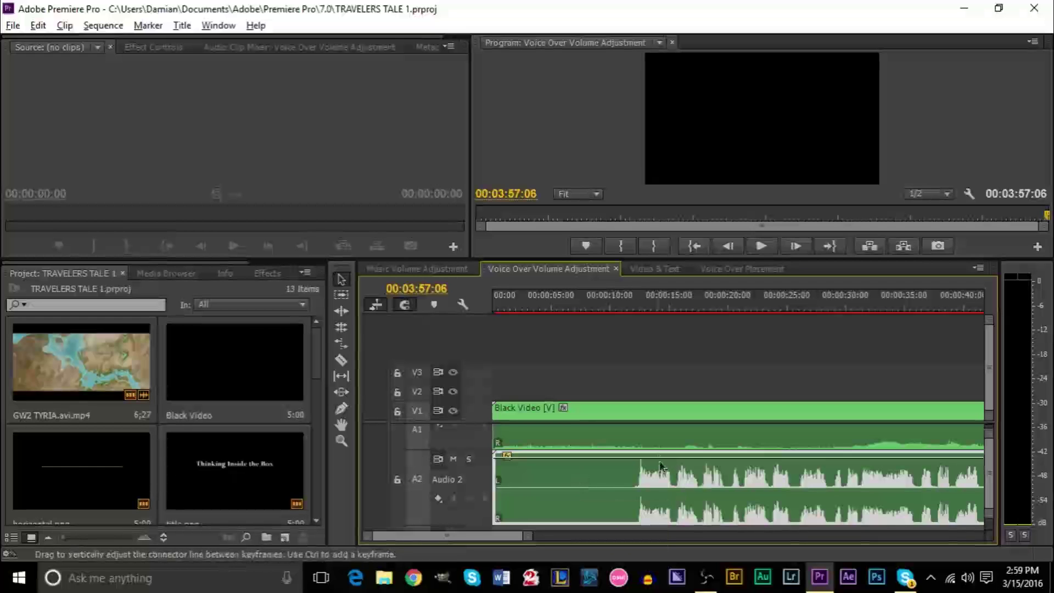
{"action": "left_click", "coordinate": [618, 420]}
{"action": "left_click", "coordinate": [634, 307]}
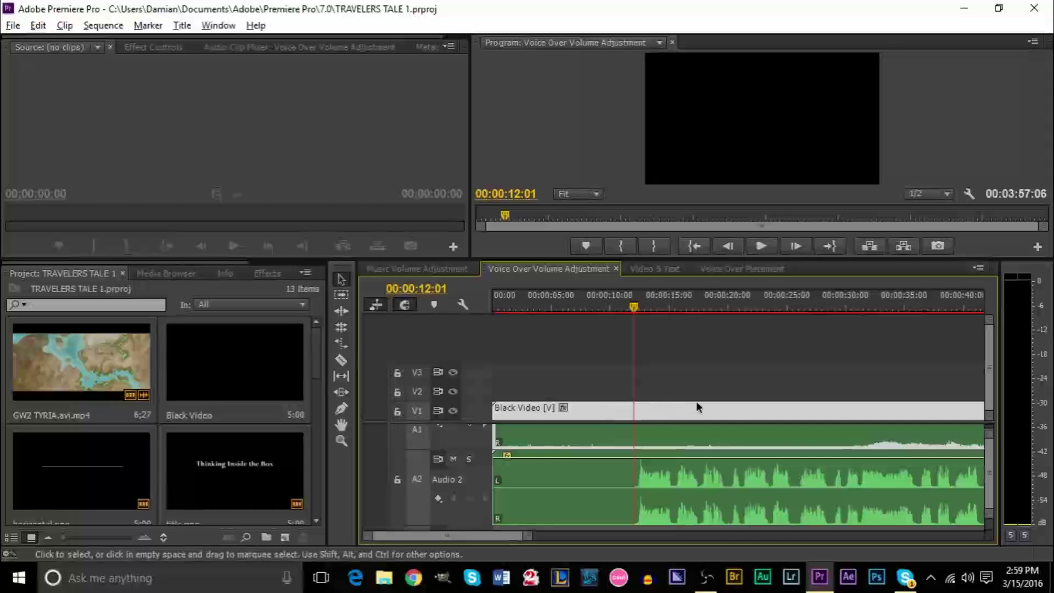
- Open the Video & Text sequence and inspect title.png and the first gameplay clip at its start
{"action": "key", "text": "ctrl+shift+period"}
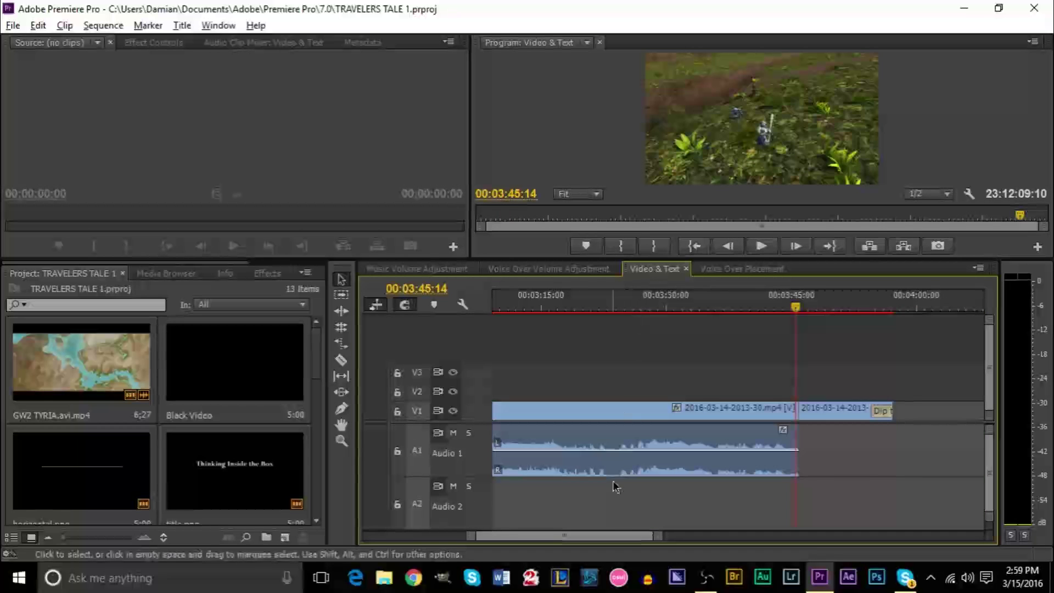
{"action": "left_click_drag", "start_coordinate": [614, 539], "coordinate": [491, 549]}
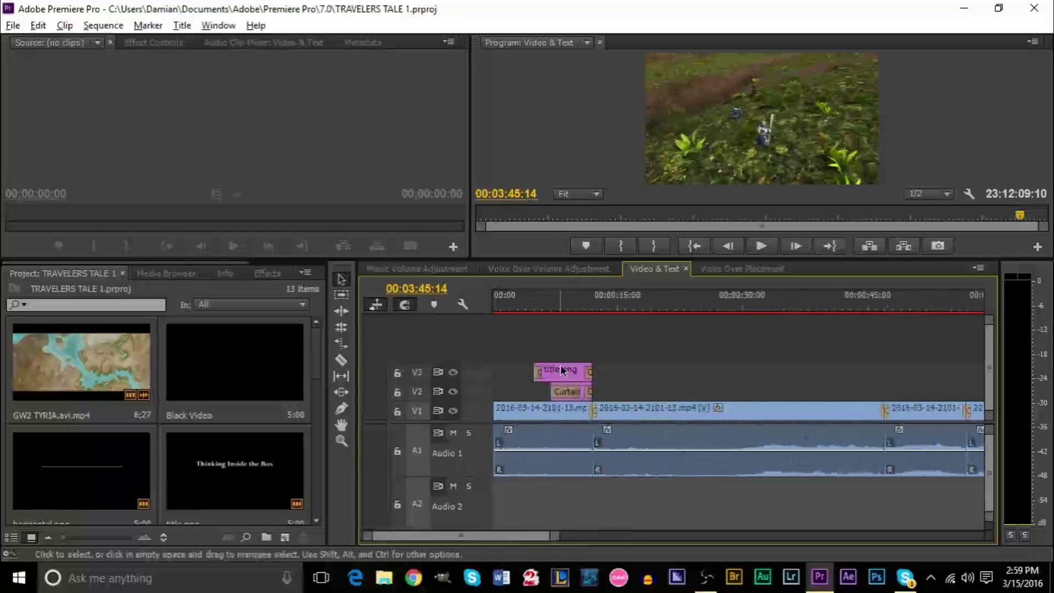
{"action": "left_click", "coordinate": [563, 373]}
{"action": "left_click", "coordinate": [549, 413]}
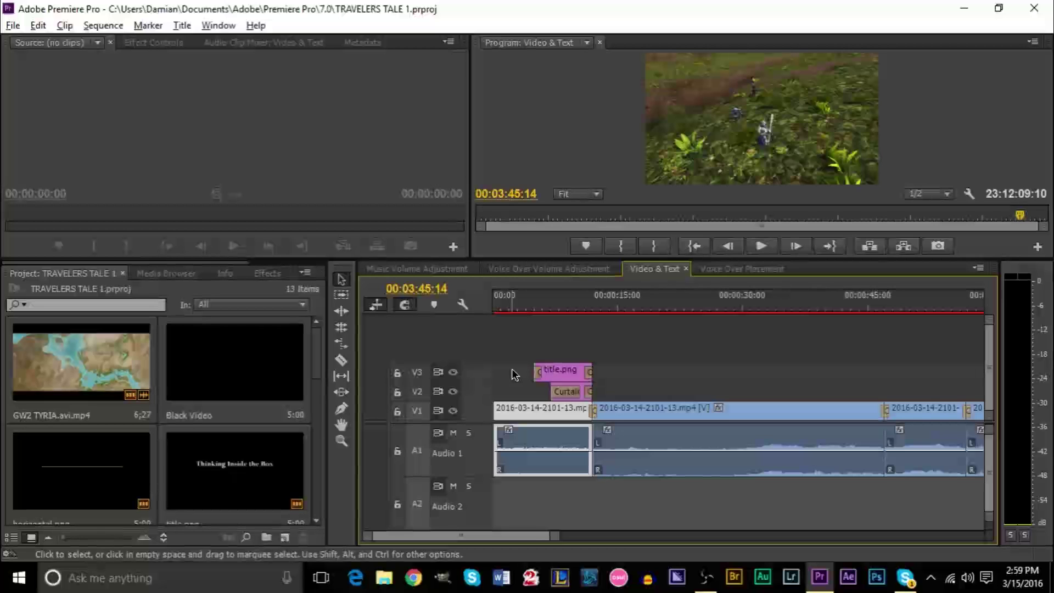
- Go back to the Music Volume Adjustment sequence and inspect its music clip, Black Video clip and Dip to Black transition
{"action": "left_click", "coordinate": [446, 269]}
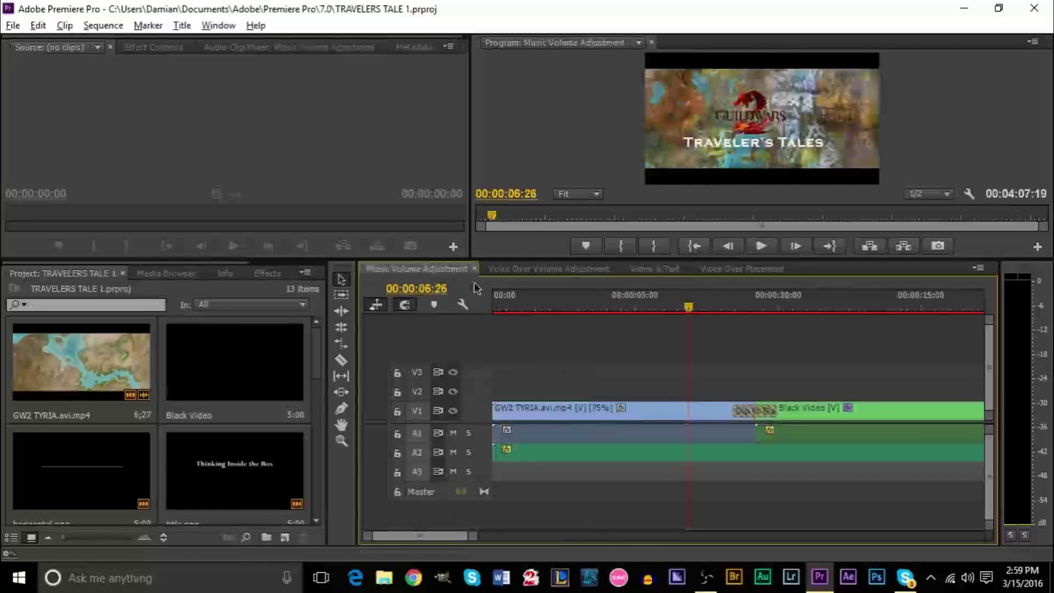
{"action": "left_click", "coordinate": [563, 458]}
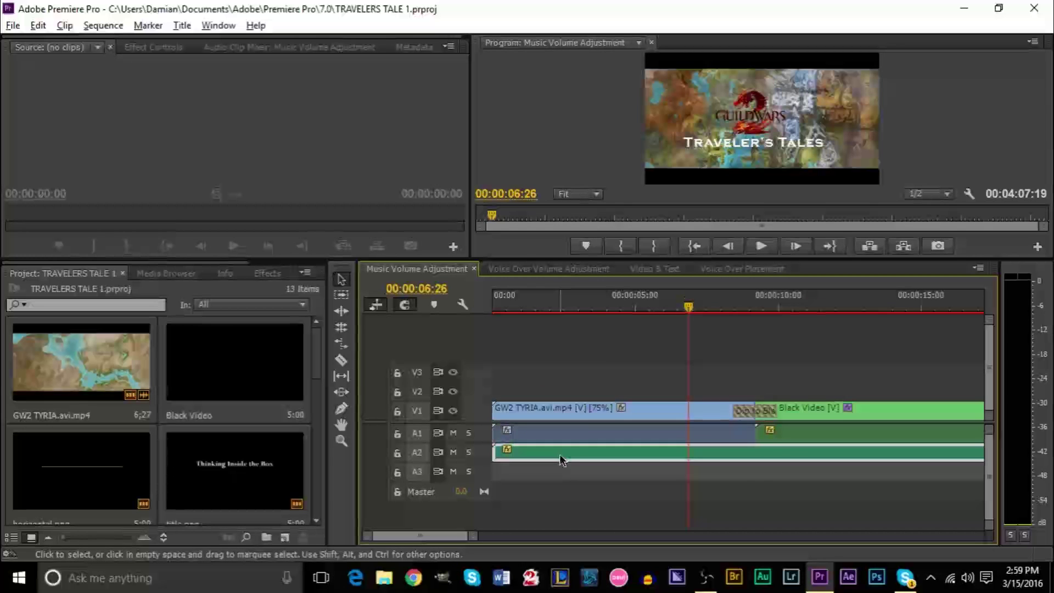
{"action": "left_click", "coordinate": [558, 477]}
{"action": "left_click", "coordinate": [806, 438]}
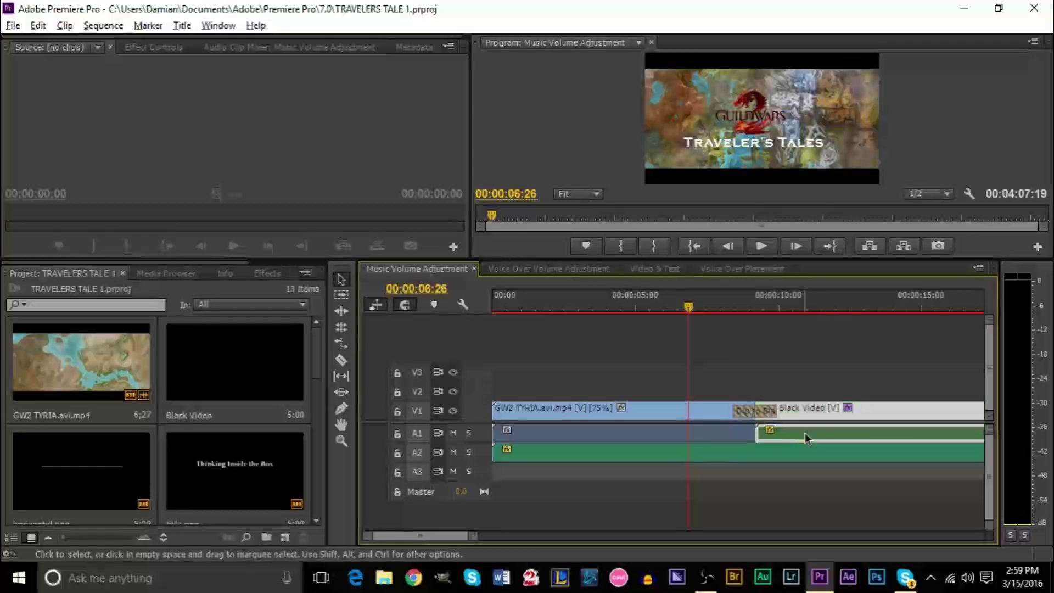
{"action": "left_click", "coordinate": [593, 390]}
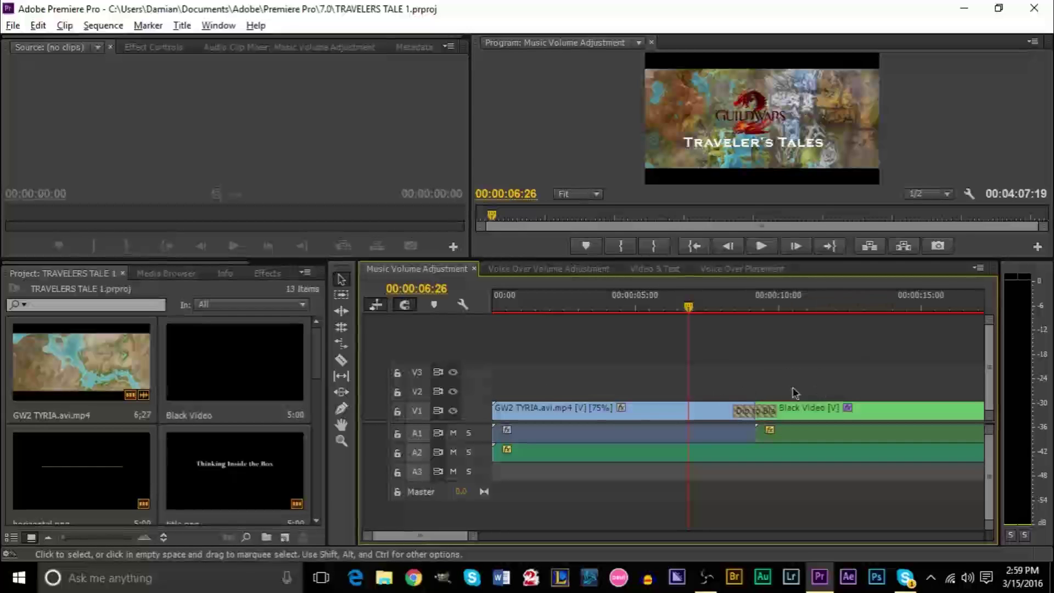
{"action": "left_click", "coordinate": [799, 413]}
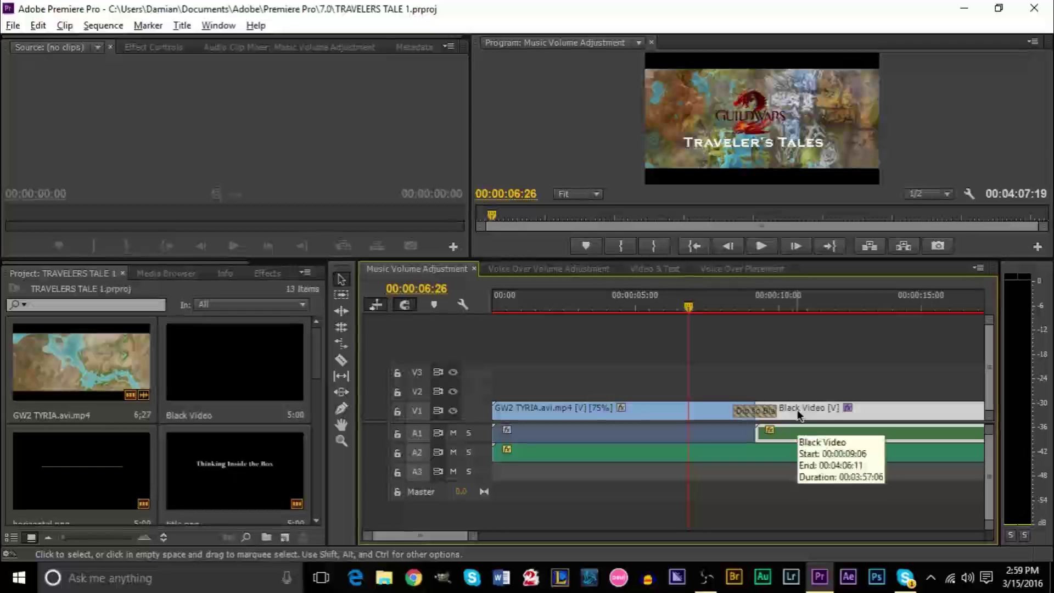
{"action": "left_click", "coordinate": [746, 420]}
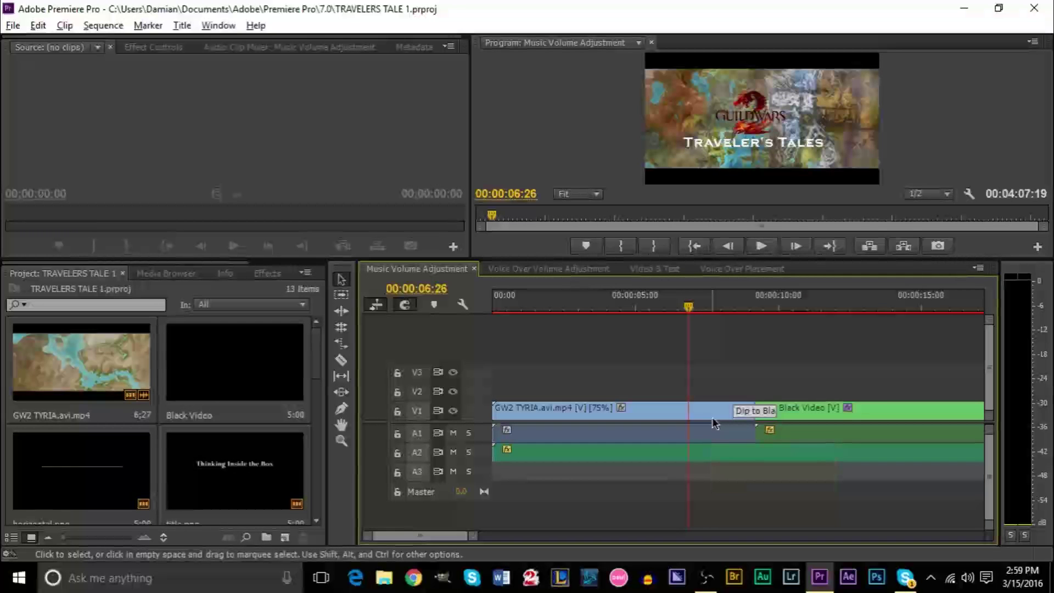
- View the Voice Over Placement sequence and return to the Video & Text sequence
{"action": "left_click", "coordinate": [730, 269]}
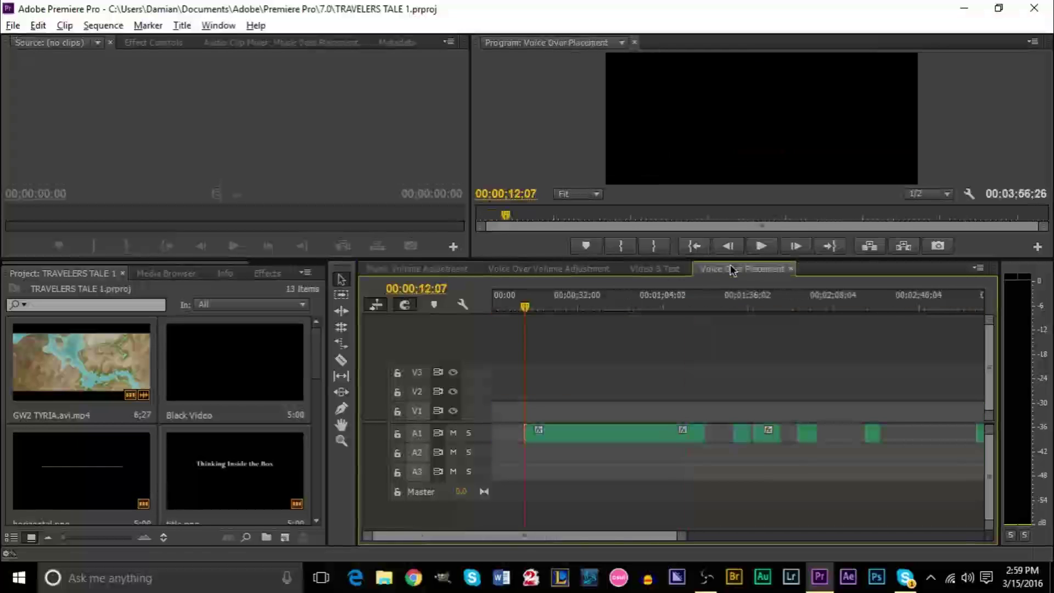
{"action": "left_click", "coordinate": [660, 272]}
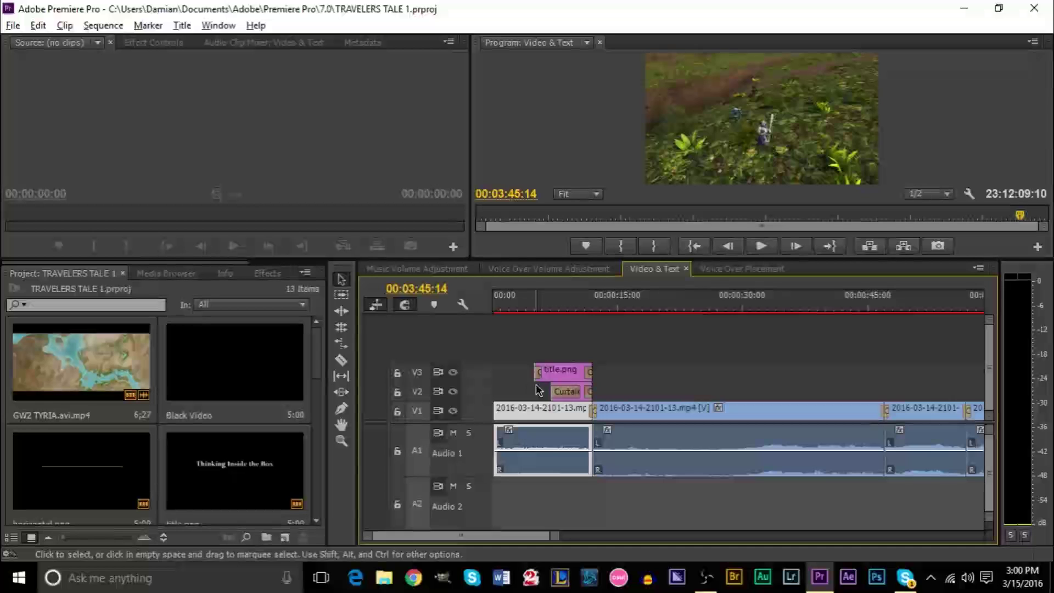
- Locate the sequences in the project bin and open Music Volume Adjustment, Voice Over Volume Adjustment and Video & Text in turn
{"action": "scroll", "coordinate": [188, 396], "scroll_direction": "down", "scroll_amount": 4}
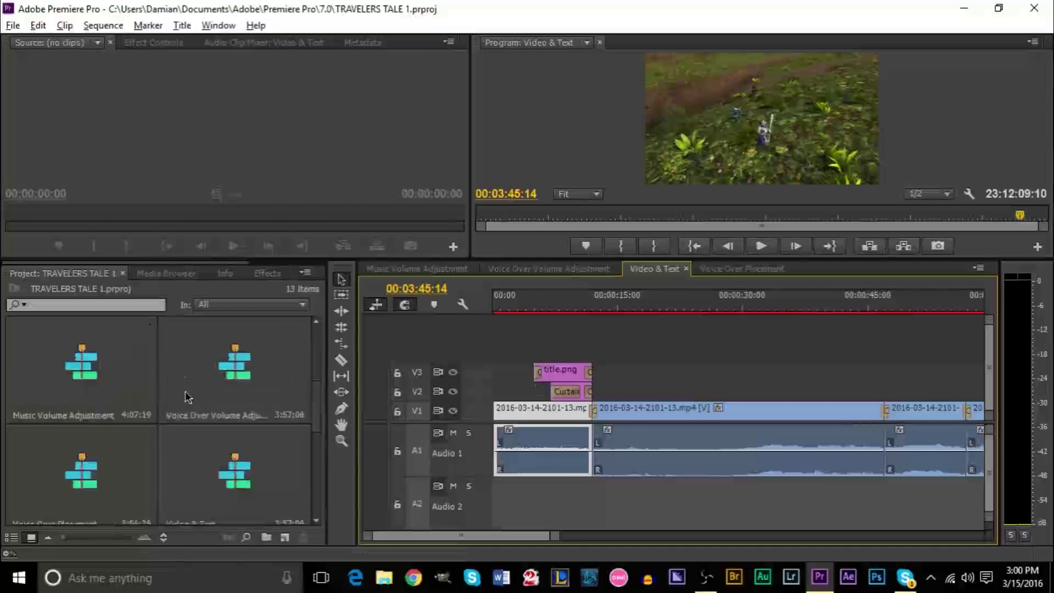
{"action": "left_click", "coordinate": [114, 370]}
{"action": "key", "text": "Right"}
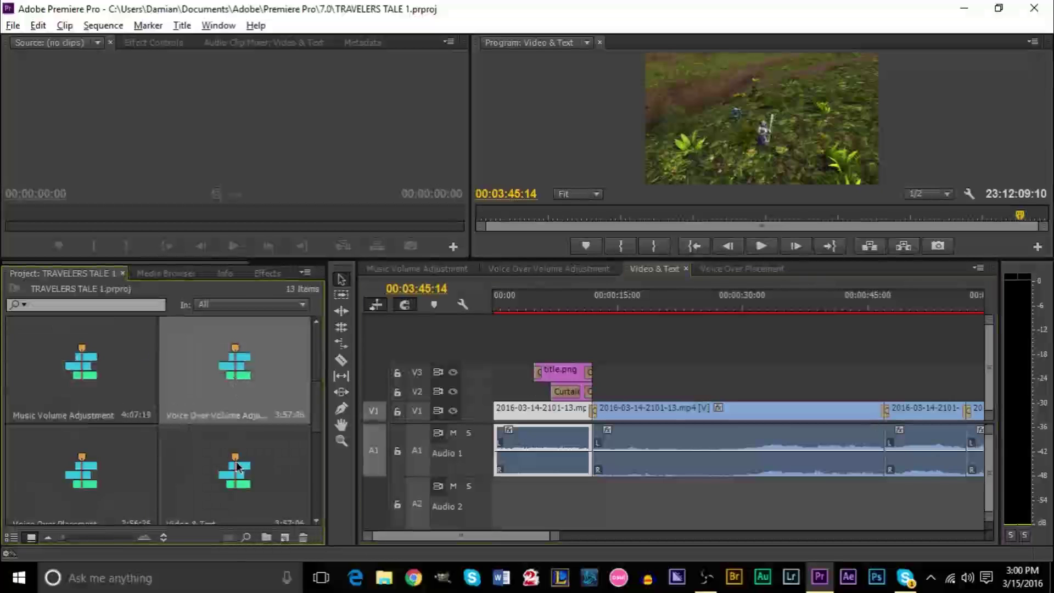
{"action": "key", "text": "Down"}
{"action": "double_click", "coordinate": [97, 373]}
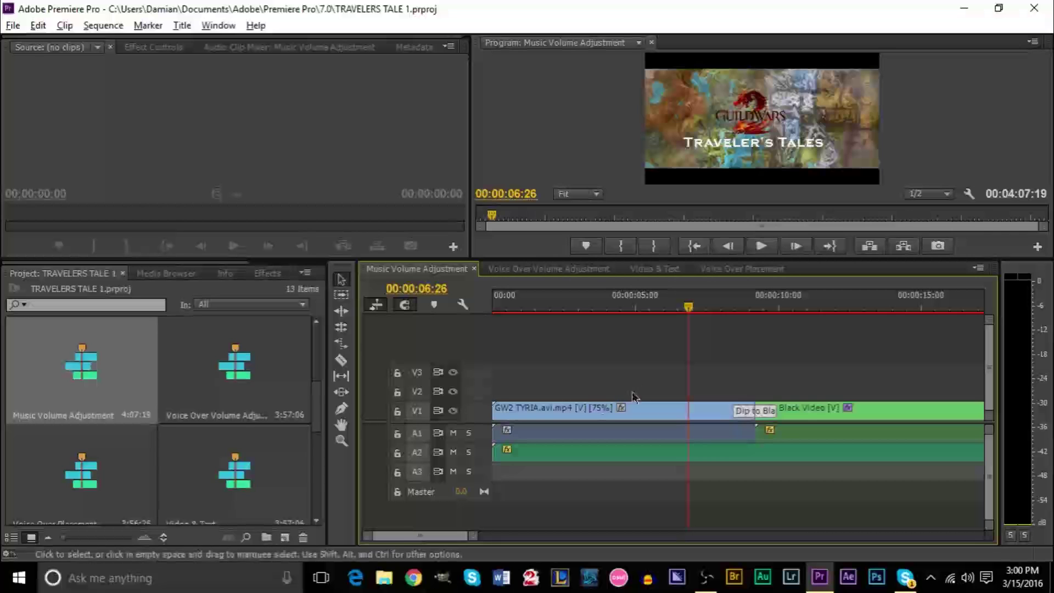
{"action": "double_click", "coordinate": [259, 380]}
{"action": "double_click", "coordinate": [244, 451]}
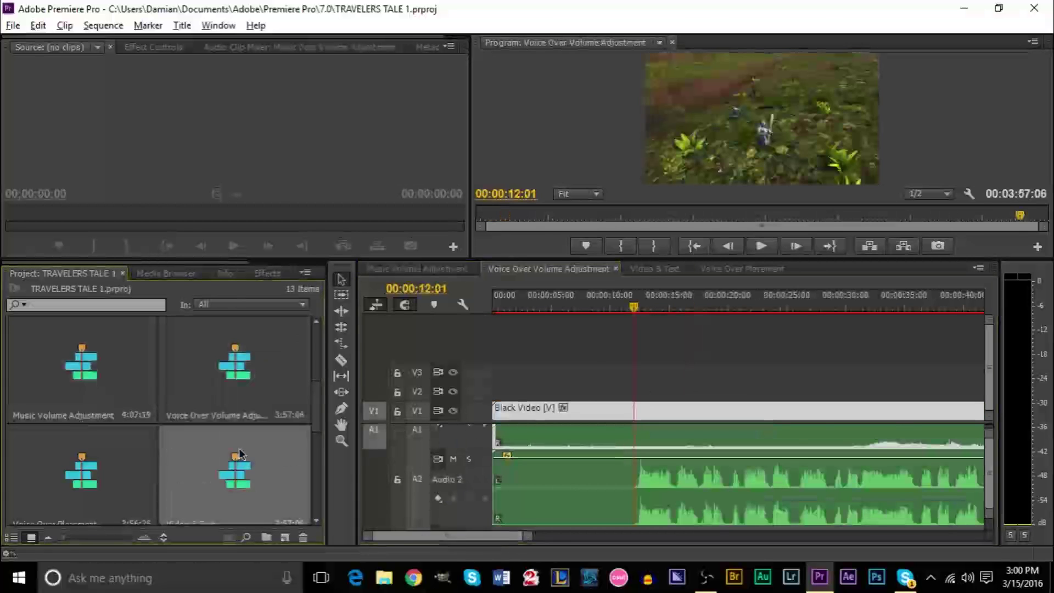
- Open the Voice Over Placement sequence and look through the clips and sequences in the project bin
{"action": "double_click", "coordinate": [86, 473]}
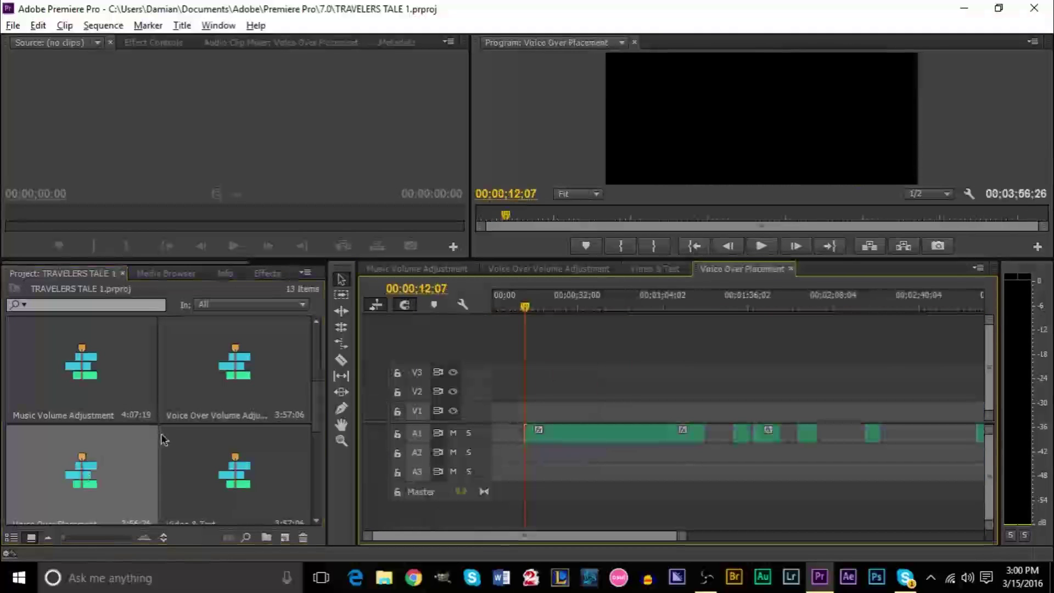
{"action": "scroll", "coordinate": [163, 439], "scroll_direction": "down", "scroll_amount": 3}
{"action": "scroll", "coordinate": [163, 439], "scroll_direction": "up", "scroll_amount": 3}
{"action": "scroll", "coordinate": [163, 439], "scroll_direction": "down", "scroll_amount": 5}
{"action": "scroll", "coordinate": [163, 439], "scroll_direction": "up", "scroll_amount": 3}
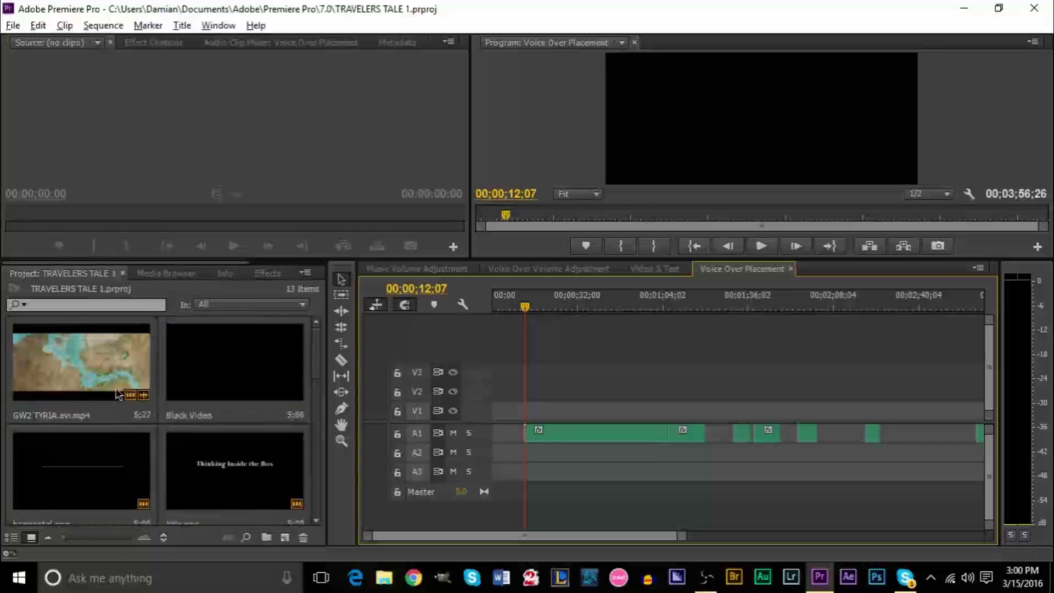
{"action": "scroll", "coordinate": [175, 417], "scroll_direction": "up", "scroll_amount": 3}
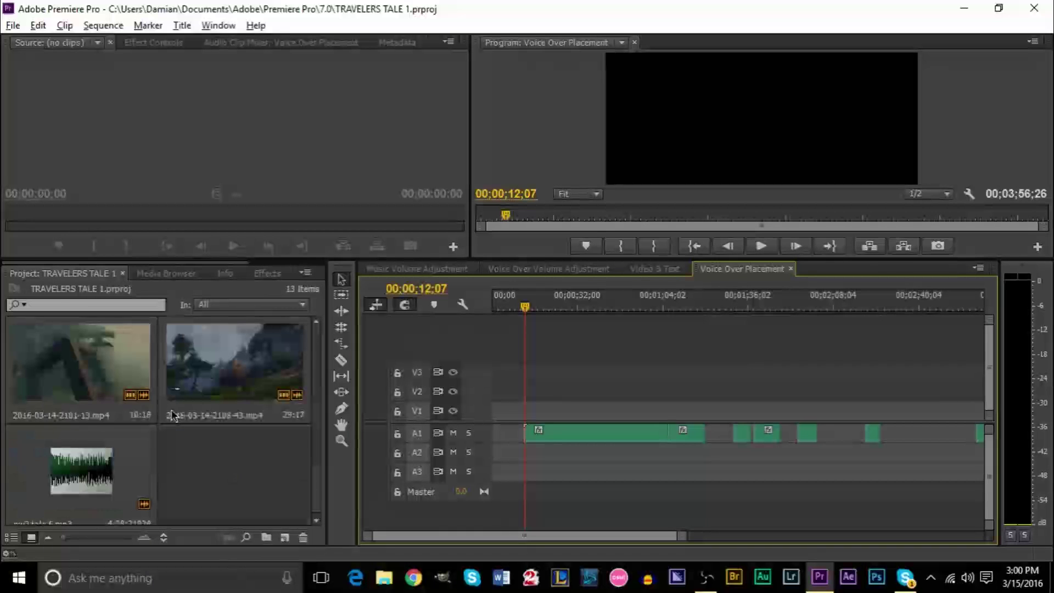
{"action": "scroll", "coordinate": [240, 410], "scroll_direction": "down", "scroll_amount": 5}
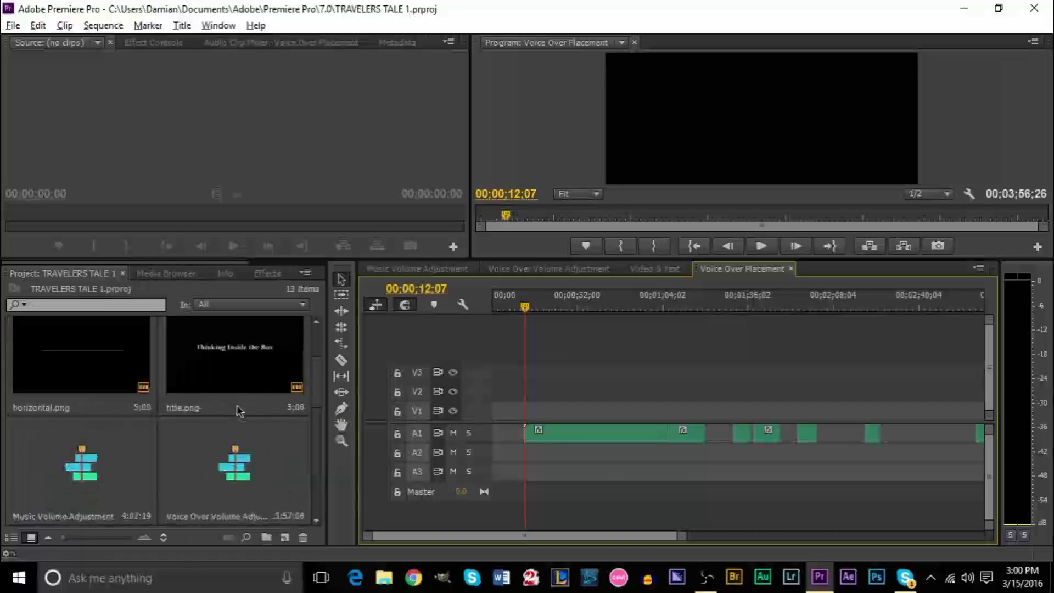
{"action": "scroll", "coordinate": [240, 411], "scroll_direction": "up", "scroll_amount": 3}
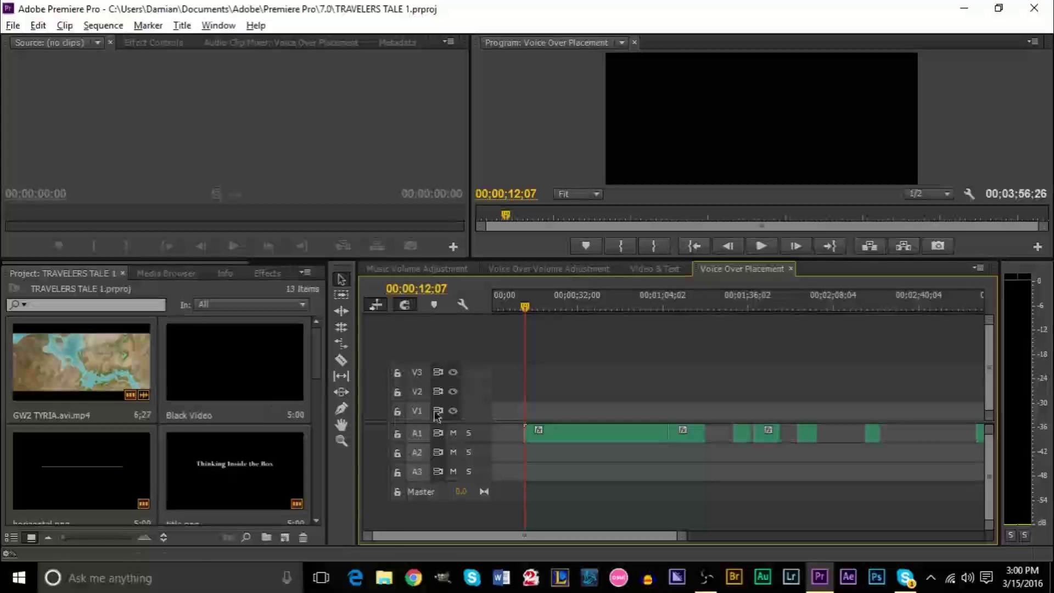
- View the Video & Text, Voice Over Volume Adjustment and Music Volume Adjustment sequences in turn
{"action": "left_click", "coordinate": [666, 269]}
{"action": "left_click", "coordinate": [560, 270]}
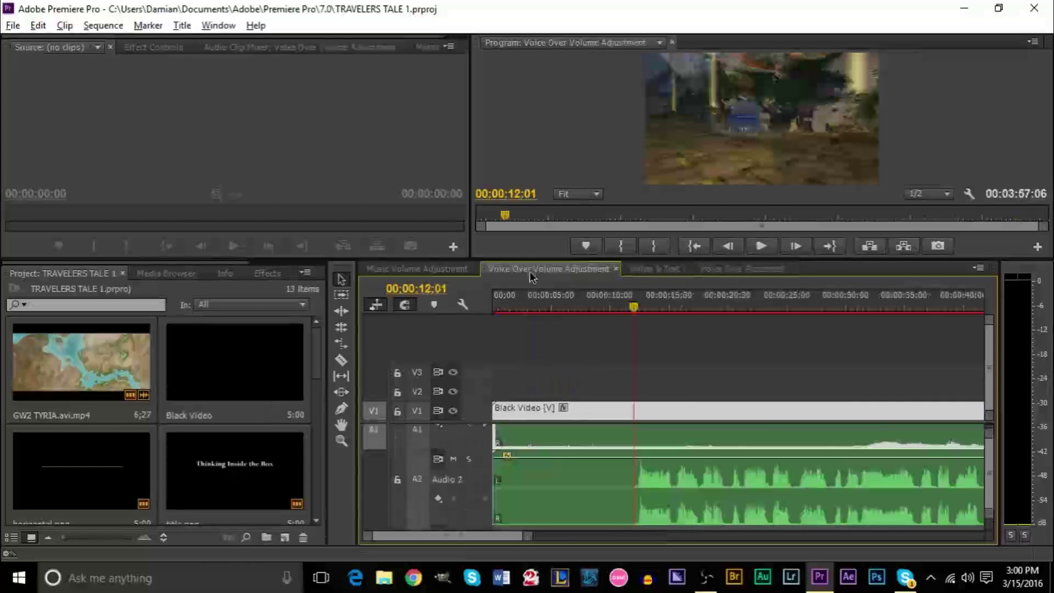
{"action": "left_click", "coordinate": [415, 269]}
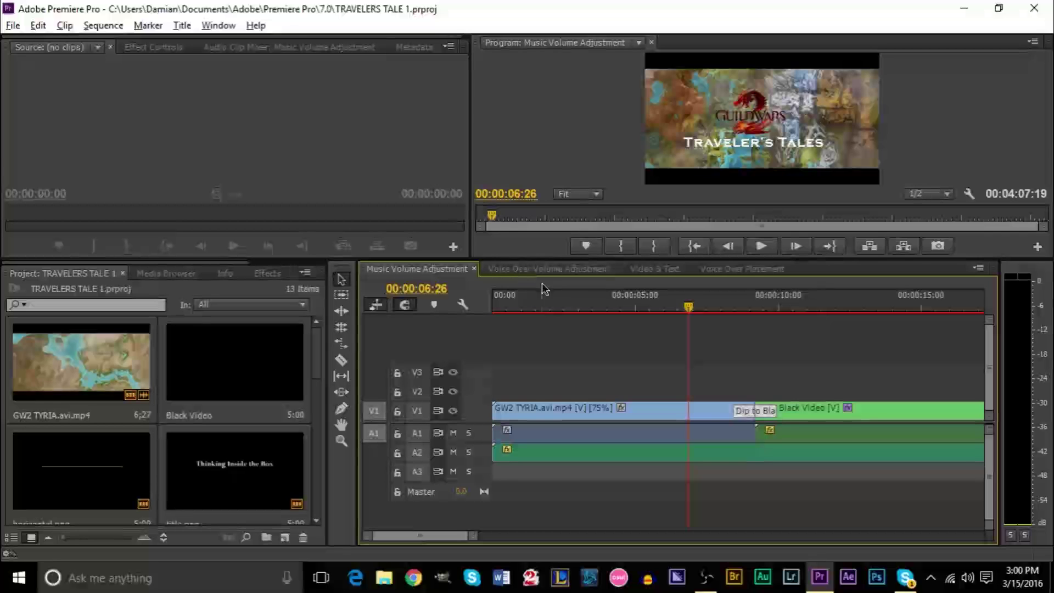
- Open the New Sequence settings and review the available sequence presets
{"action": "scroll", "coordinate": [218, 417], "scroll_direction": "down", "scroll_amount": 5}
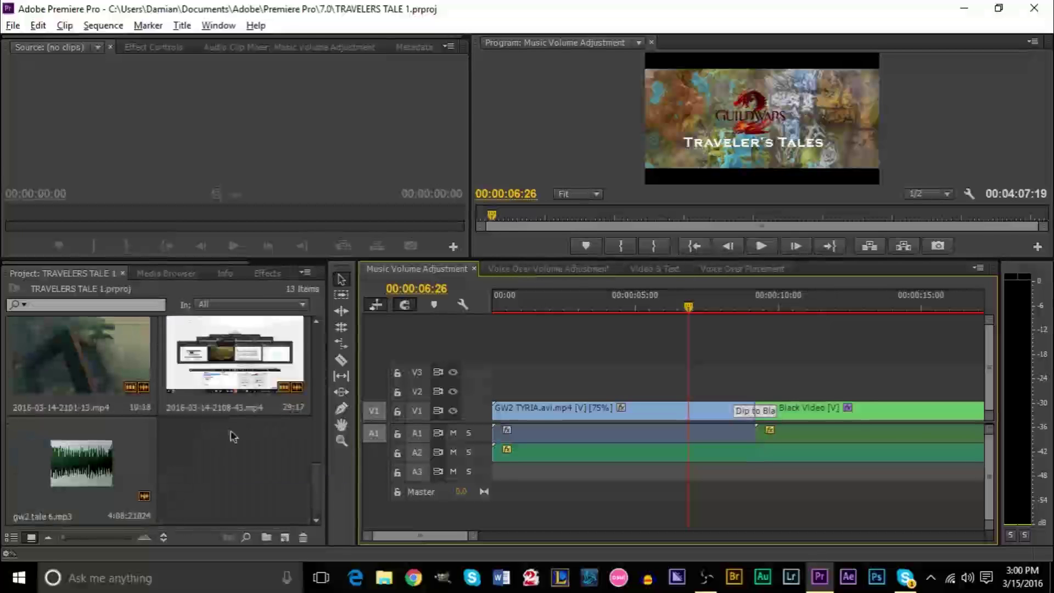
{"action": "left_click", "coordinate": [13, 28]}
{"action": "mouse_move", "coordinate": [22, 44]}
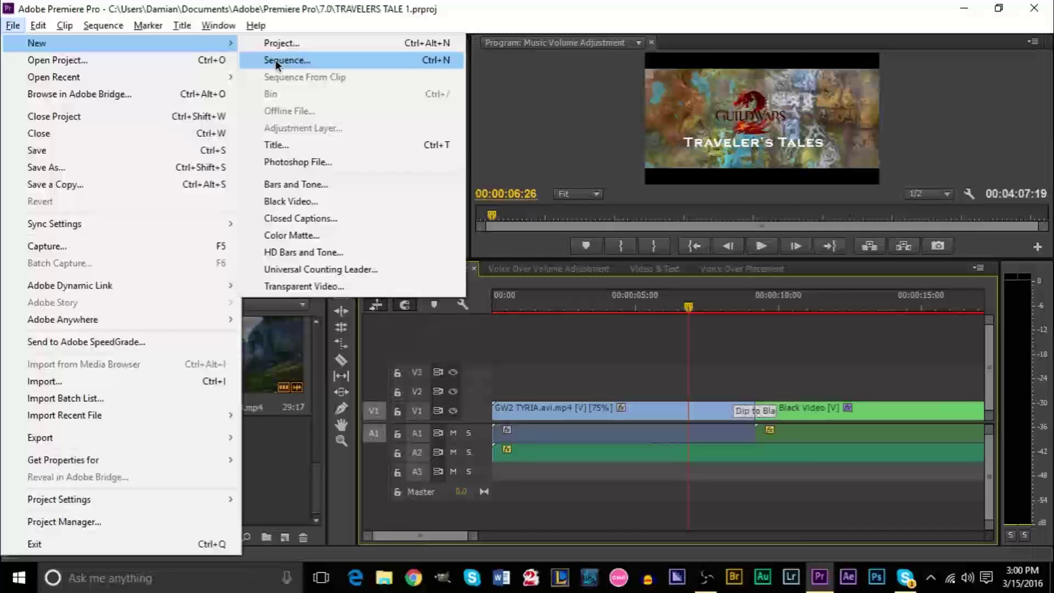
{"action": "left_click", "coordinate": [277, 60]}
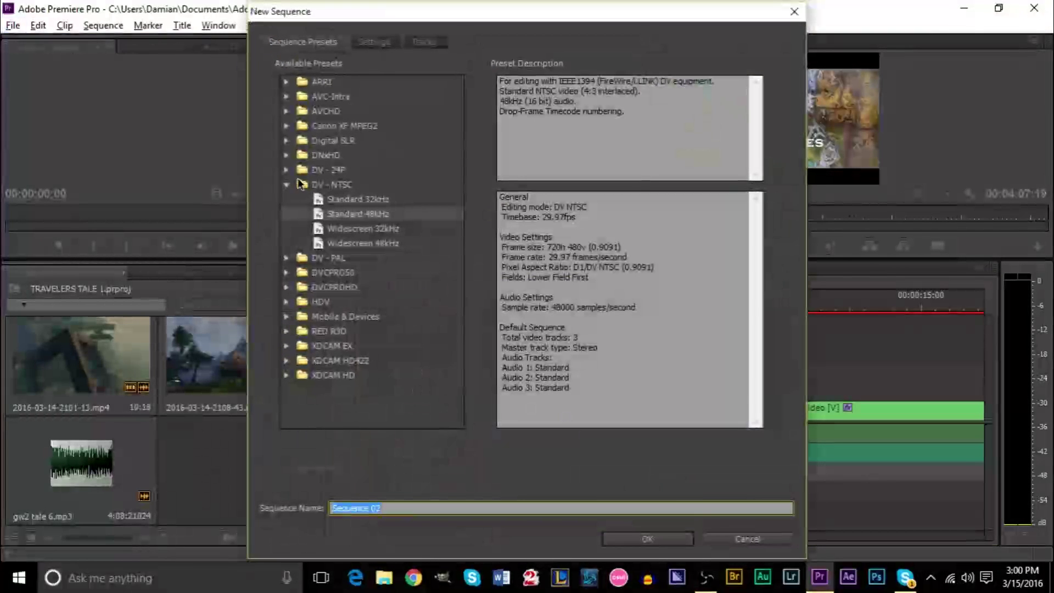
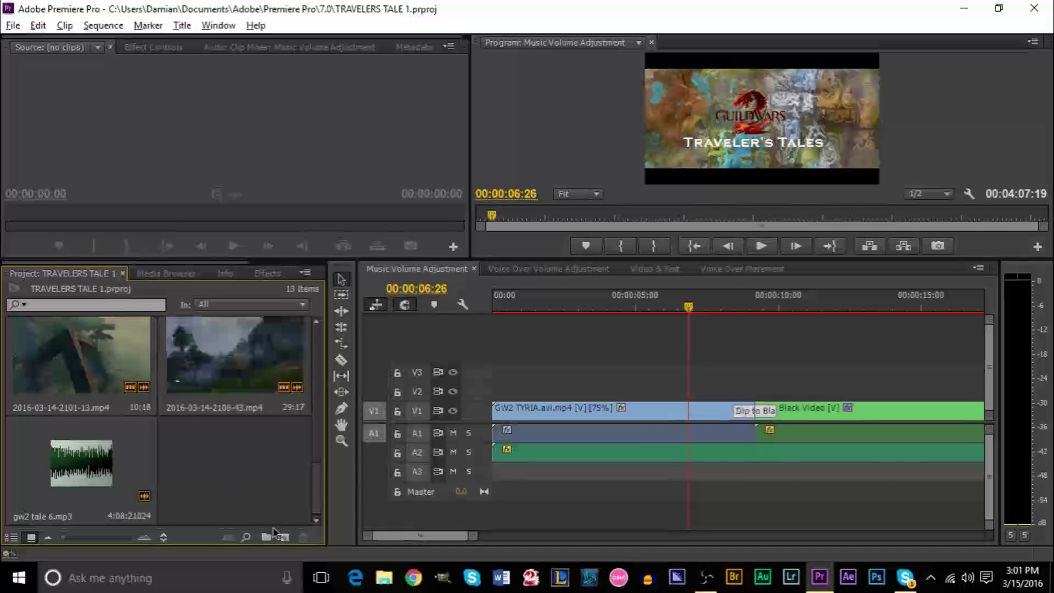
- Create a 1920 x 1080 Black Video at 30.00fps with square pixels and make a new sequence from it
{"action": "left_click", "coordinate": [284, 537]}
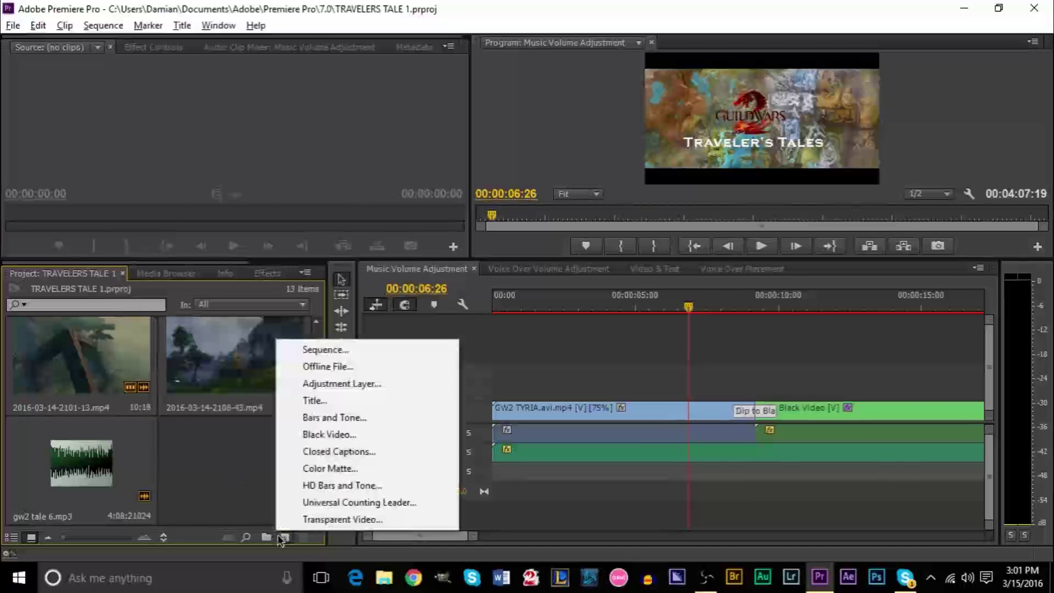
{"action": "left_click", "coordinate": [348, 437]}
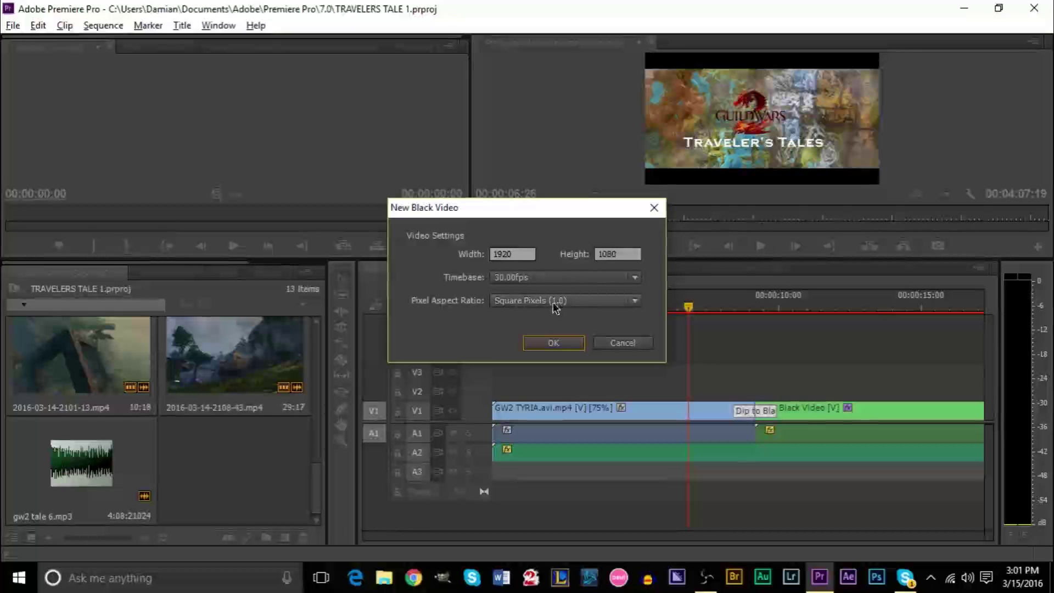
{"action": "left_click", "coordinate": [551, 342]}
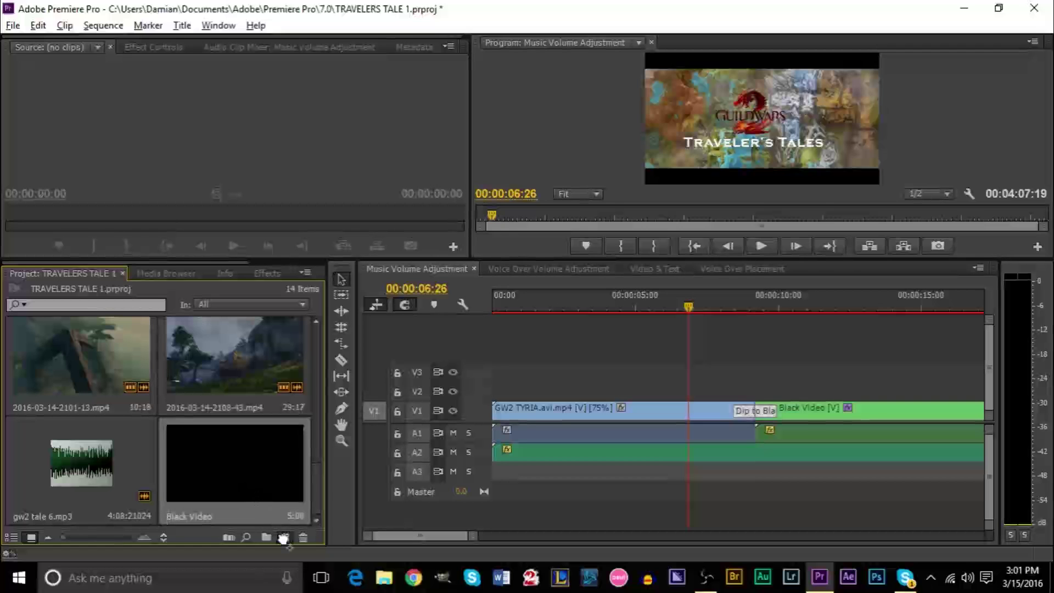
{"action": "left_click_drag", "start_coordinate": [283, 538], "coordinate": [283, 538]}
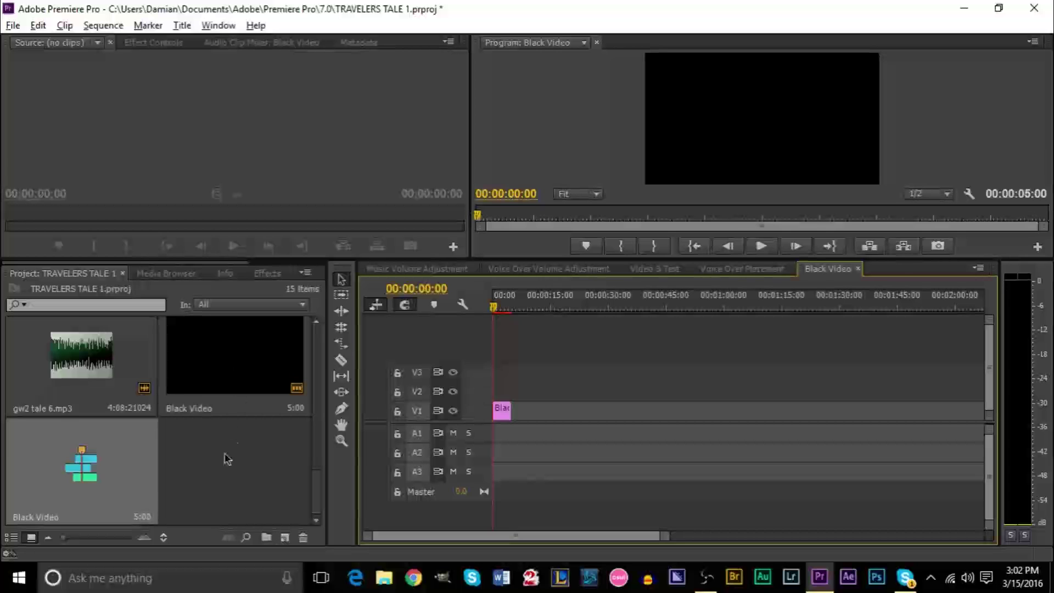
{"action": "scroll", "coordinate": [225, 459], "scroll_direction": "up", "scroll_amount": 3}
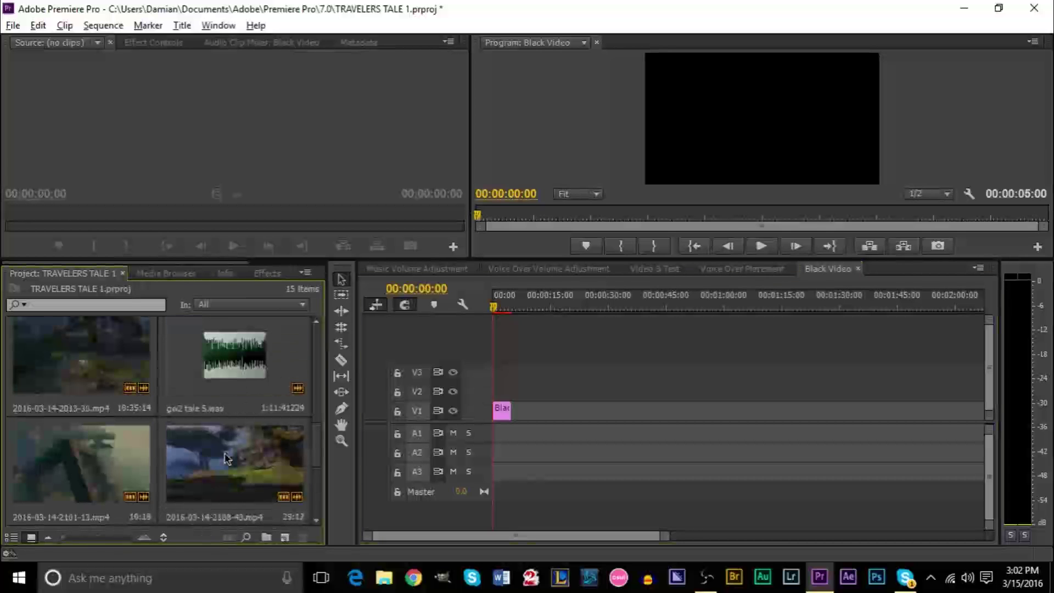
{"action": "scroll", "coordinate": [225, 459], "scroll_direction": "up", "scroll_amount": 1}
{"action": "scroll", "coordinate": [226, 459], "scroll_direction": "down", "scroll_amount": 1}
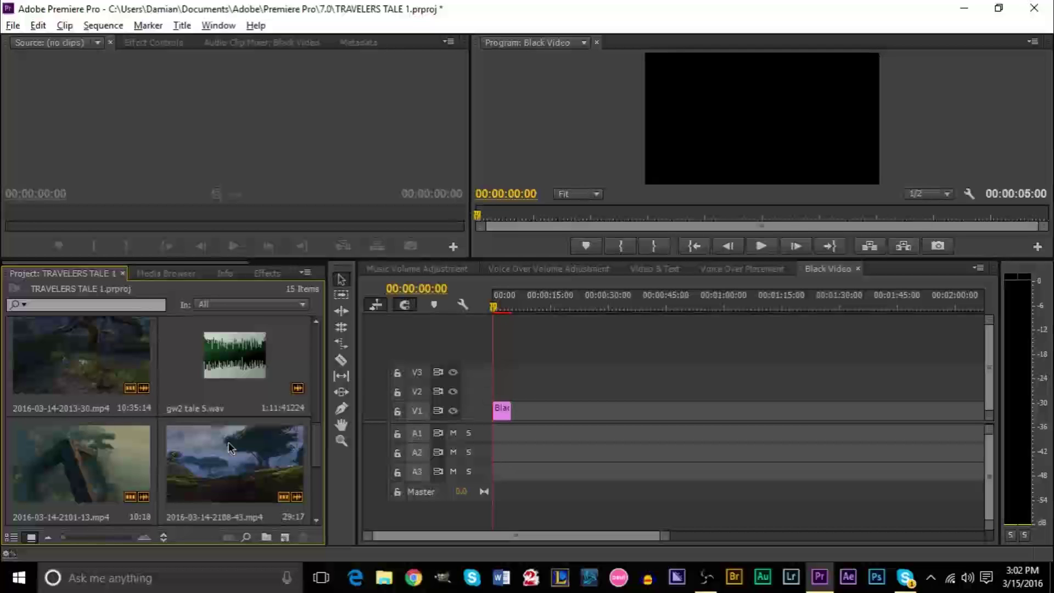
{"action": "left_click", "coordinate": [228, 466]}
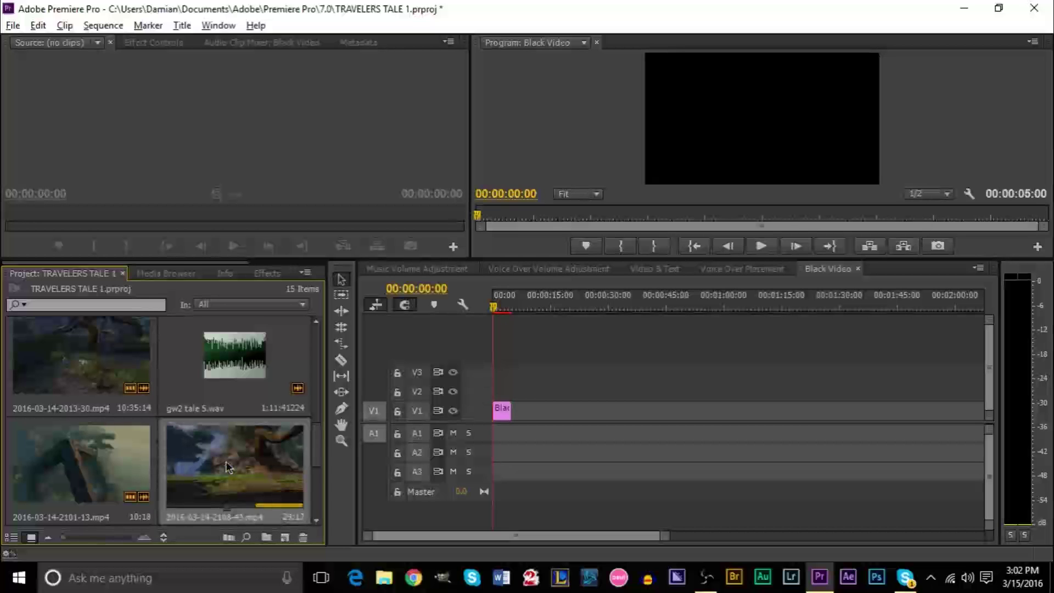
{"action": "scroll", "coordinate": [242, 500], "scroll_direction": "down", "scroll_amount": 1}
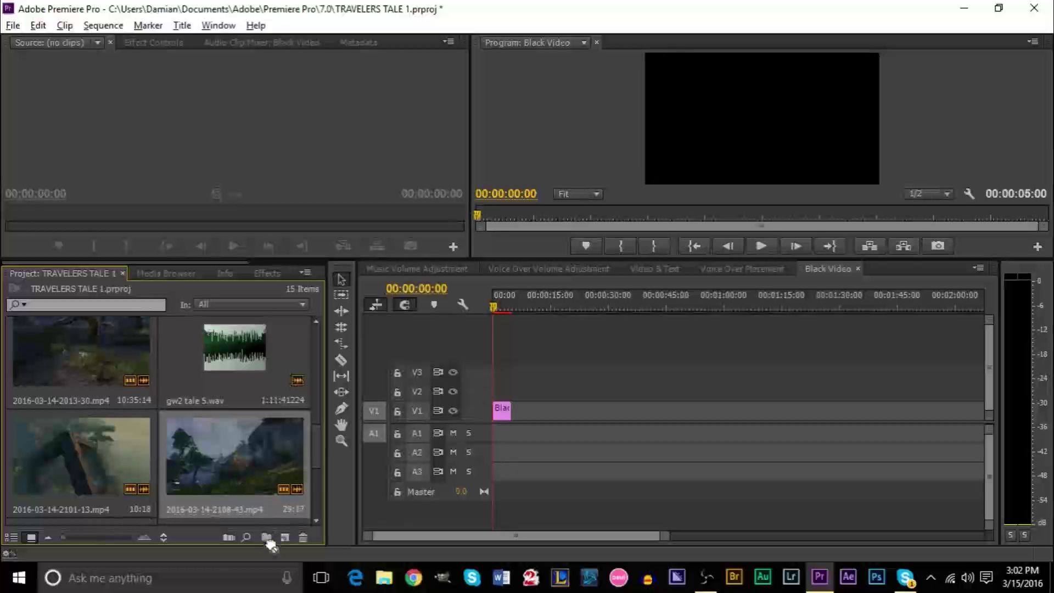
{"action": "left_click_drag", "start_coordinate": [285, 541], "coordinate": [285, 541]}
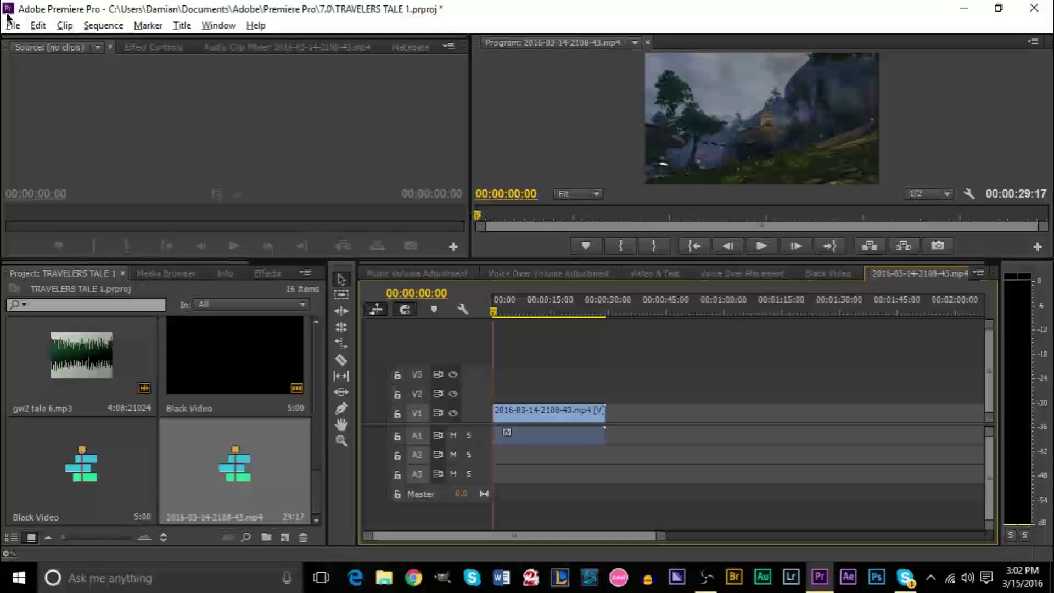
- Inspect the default frame size offered for a new Black Video, then cancel its creation
{"action": "left_click", "coordinate": [224, 375]}
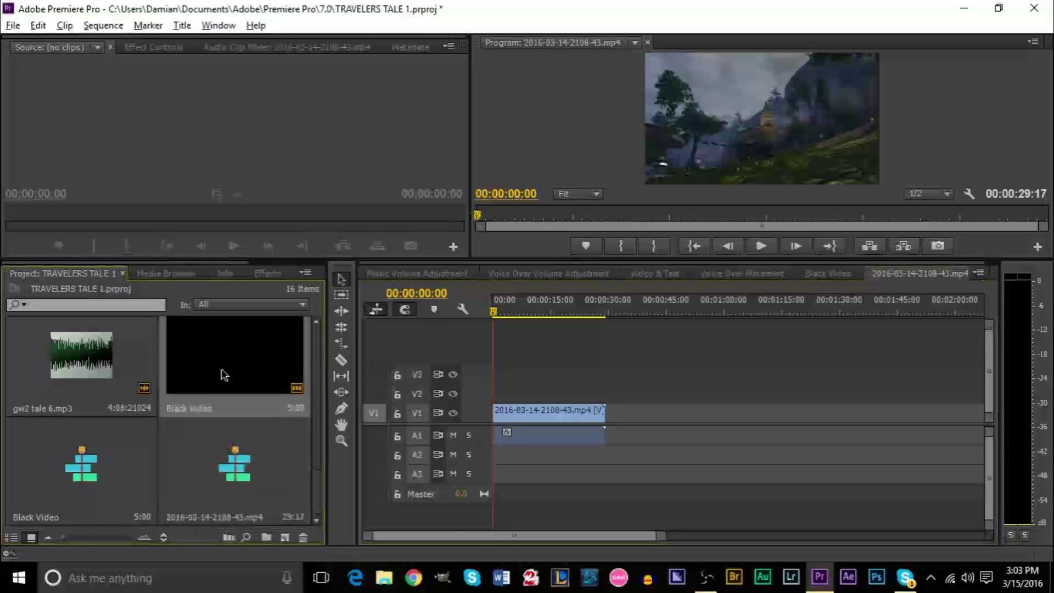
{"action": "left_click", "coordinate": [284, 537]}
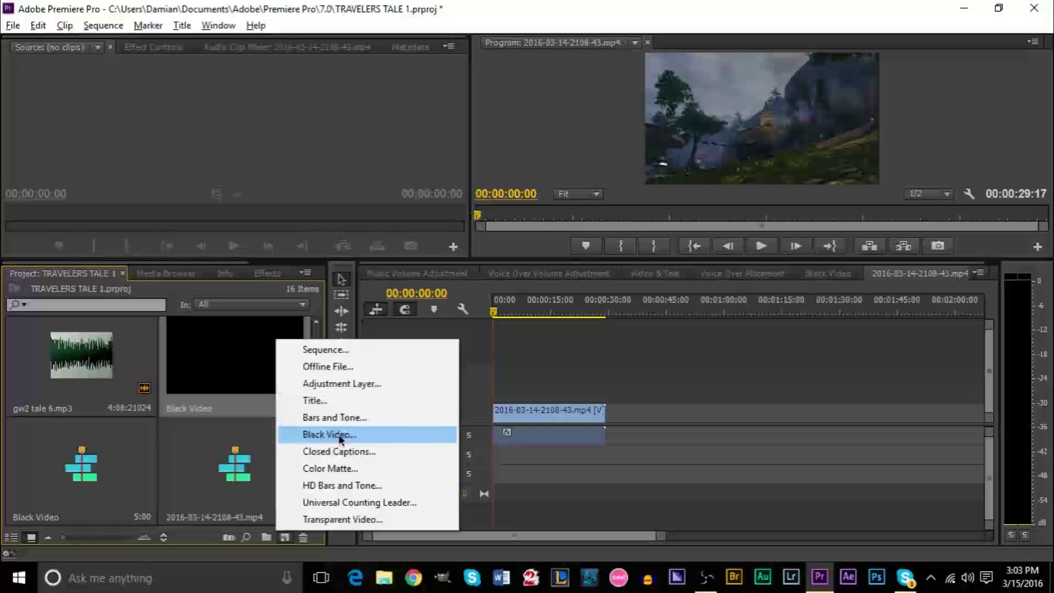
{"action": "left_click", "coordinate": [340, 433]}
{"action": "left_click", "coordinate": [522, 253]}
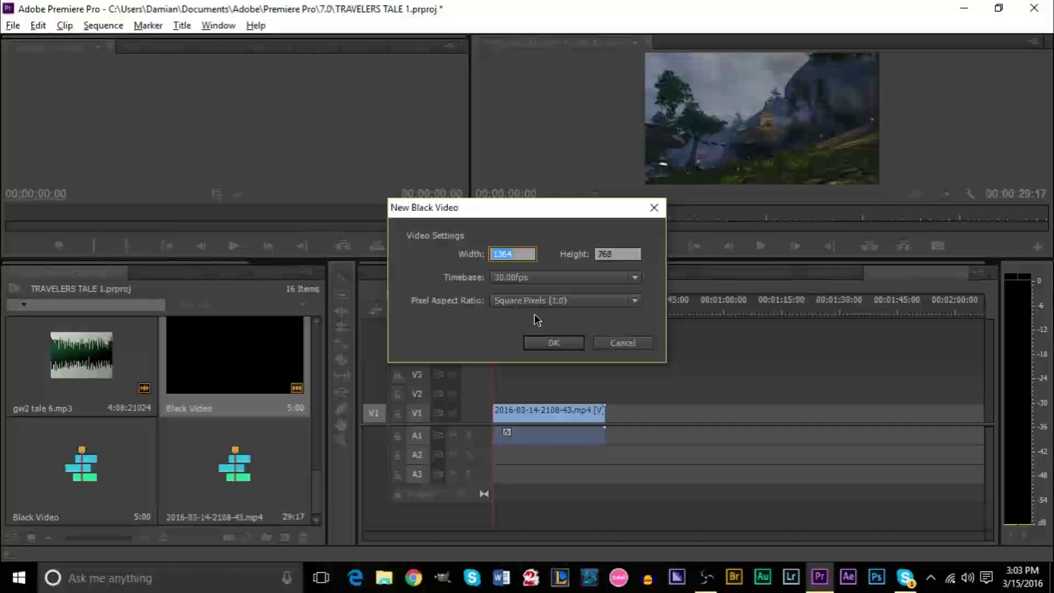
{"action": "left_click", "coordinate": [640, 344]}
{"action": "left_click", "coordinate": [256, 470]}
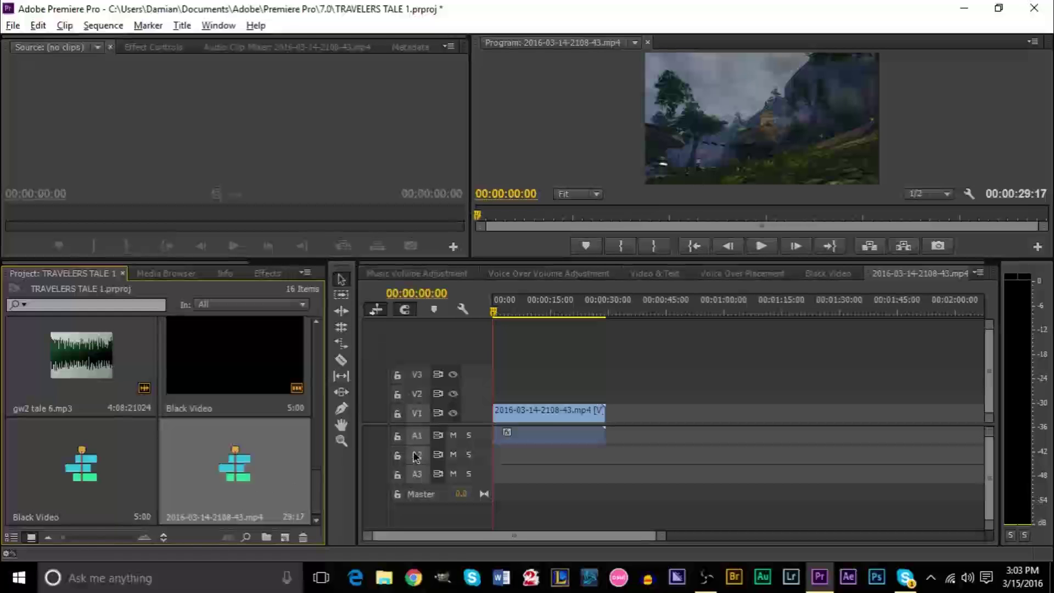
{"action": "key", "text": "Delete"}
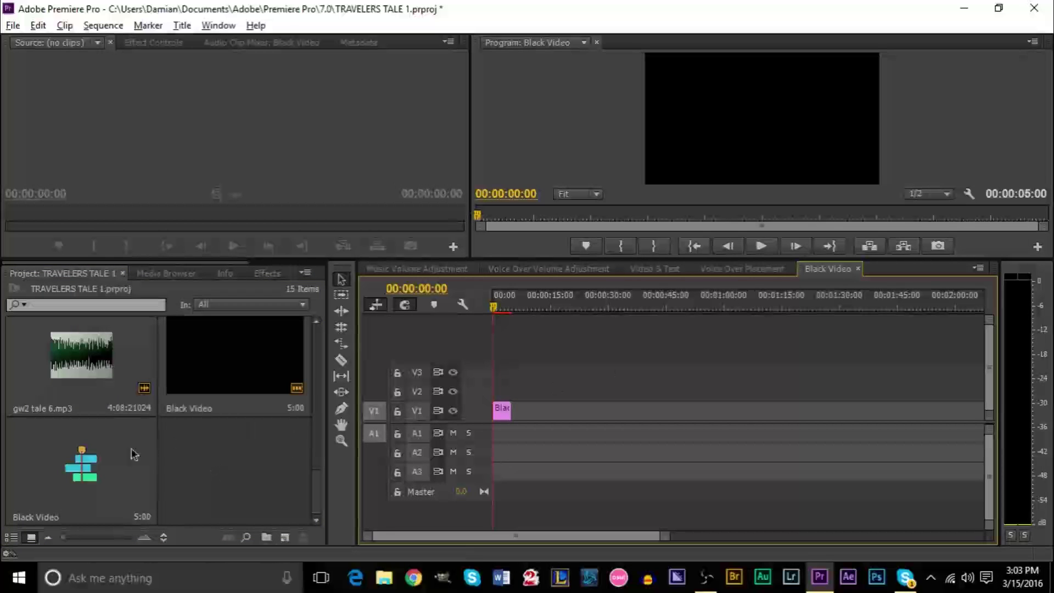
- Remove the Black Video clip from track V1 of the Black Video sequence
{"action": "left_click", "coordinate": [237, 384]}
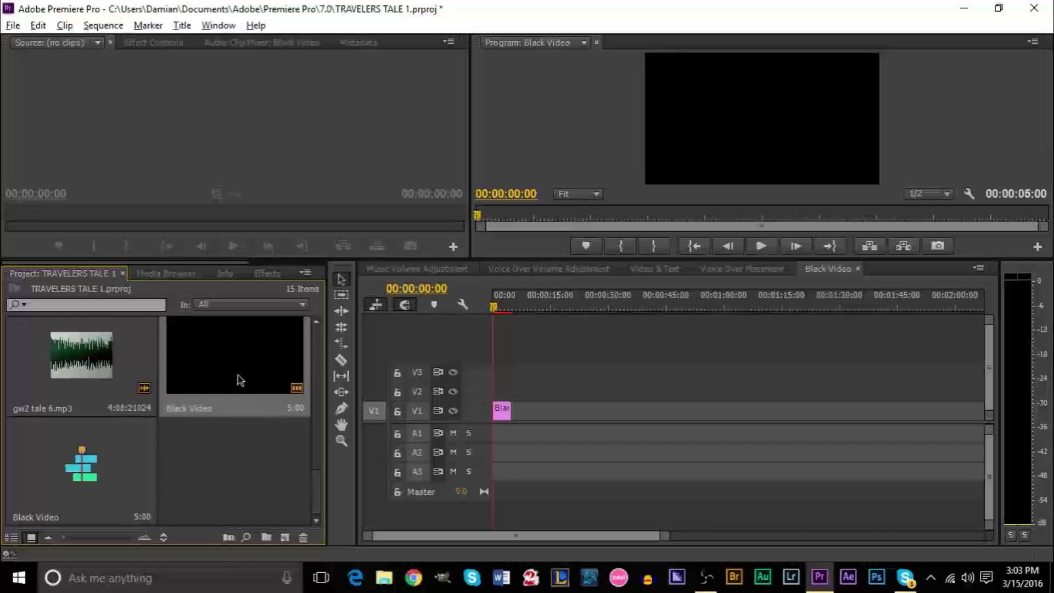
{"action": "left_click", "coordinate": [500, 412]}
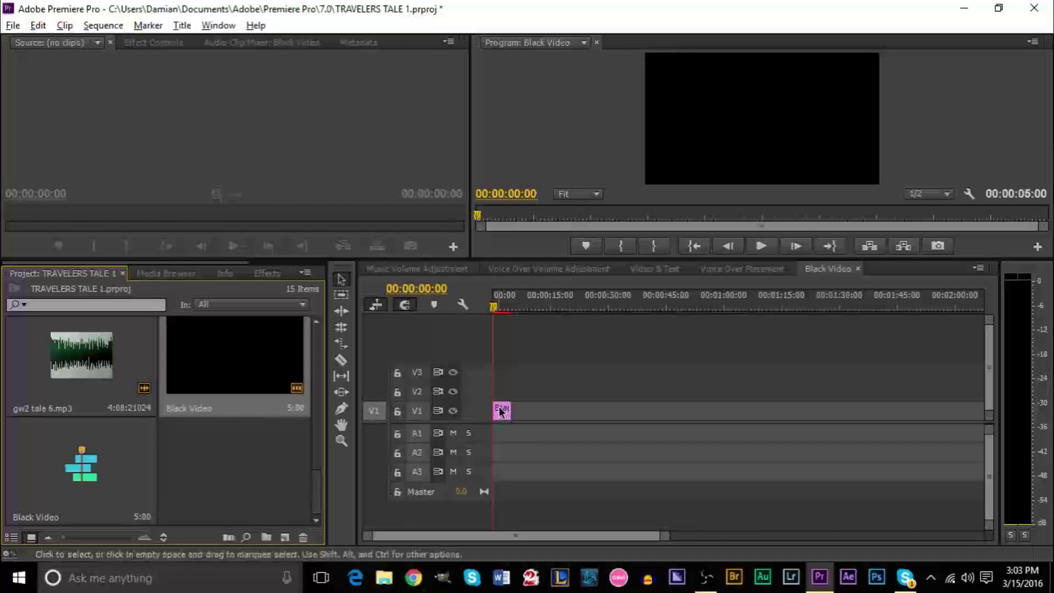
{"action": "key", "text": "Delete"}
{"action": "scroll", "coordinate": [237, 459], "scroll_direction": "up", "scroll_amount": 2}
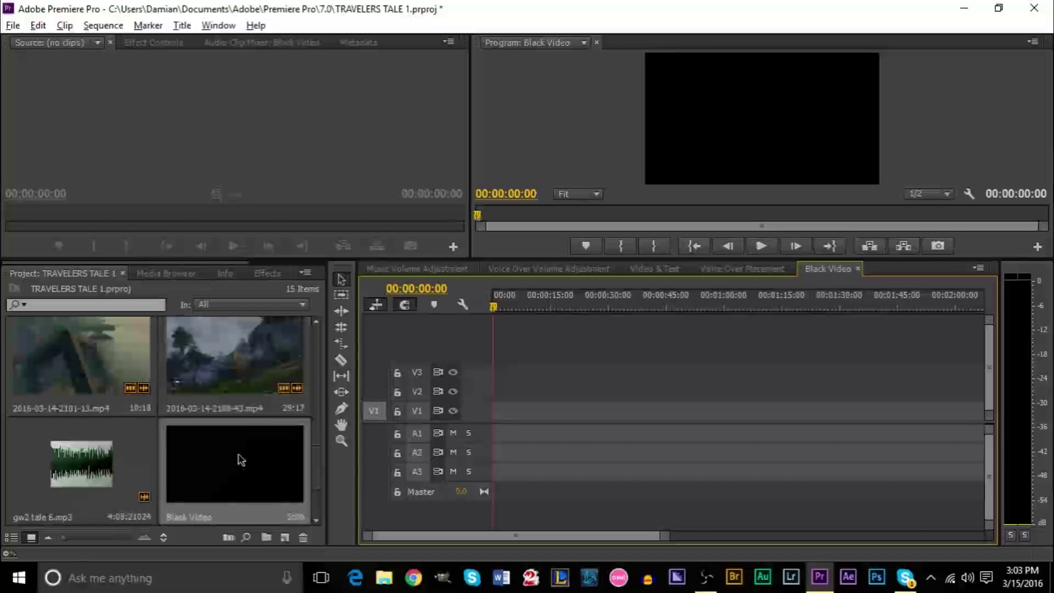
{"action": "left_click_drag", "start_coordinate": [231, 392], "coordinate": [565, 430]}
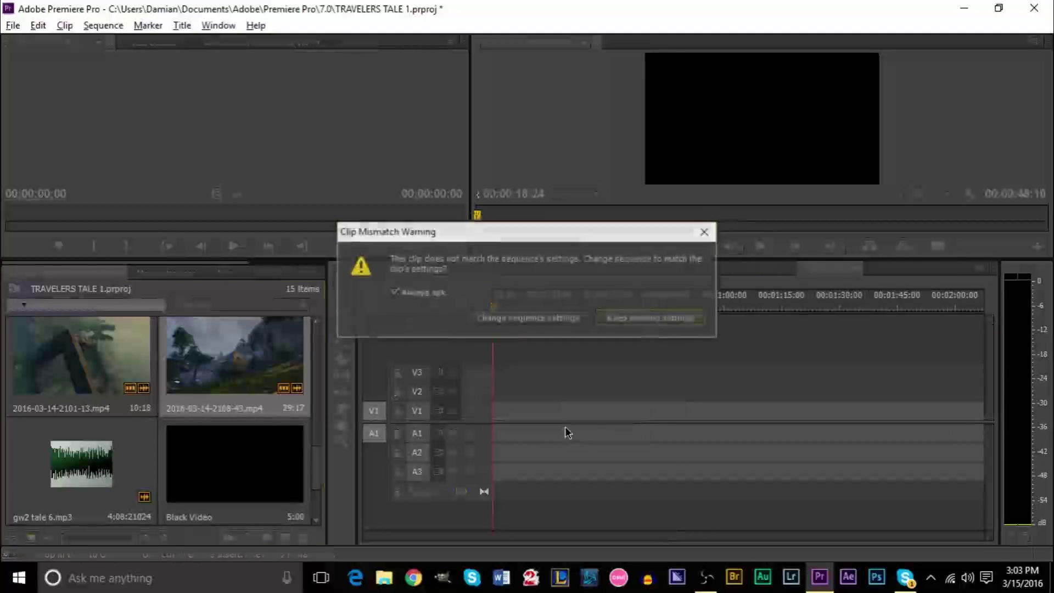
{"action": "left_click", "coordinate": [658, 325]}
{"action": "left_click", "coordinate": [633, 303]}
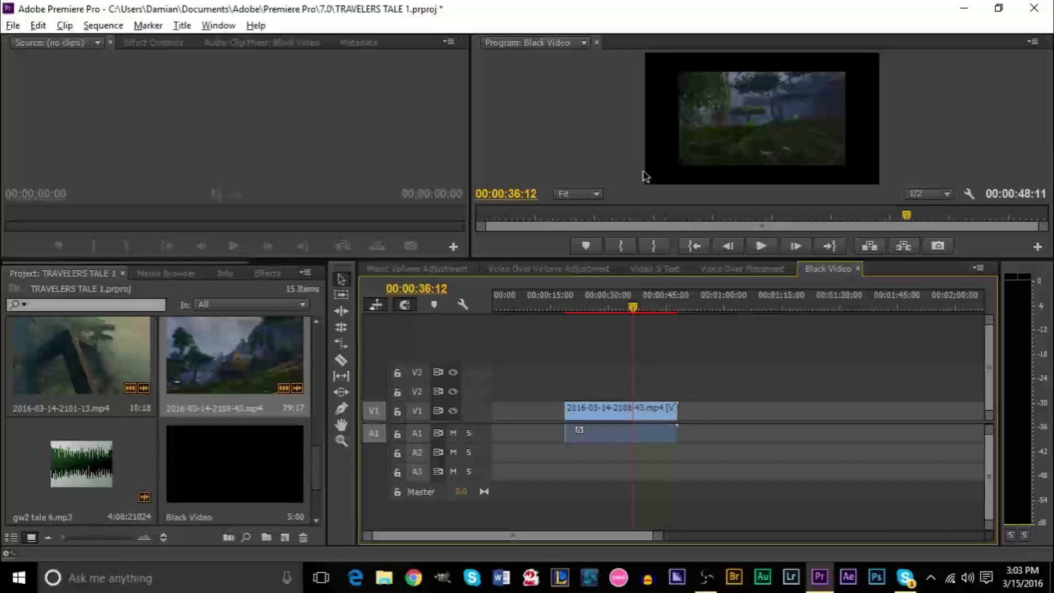
- Scale the gameplay clip to the frame size, move it to the sequence start and preview it at 00:00:17:12
{"action": "right_click", "coordinate": [591, 409]}
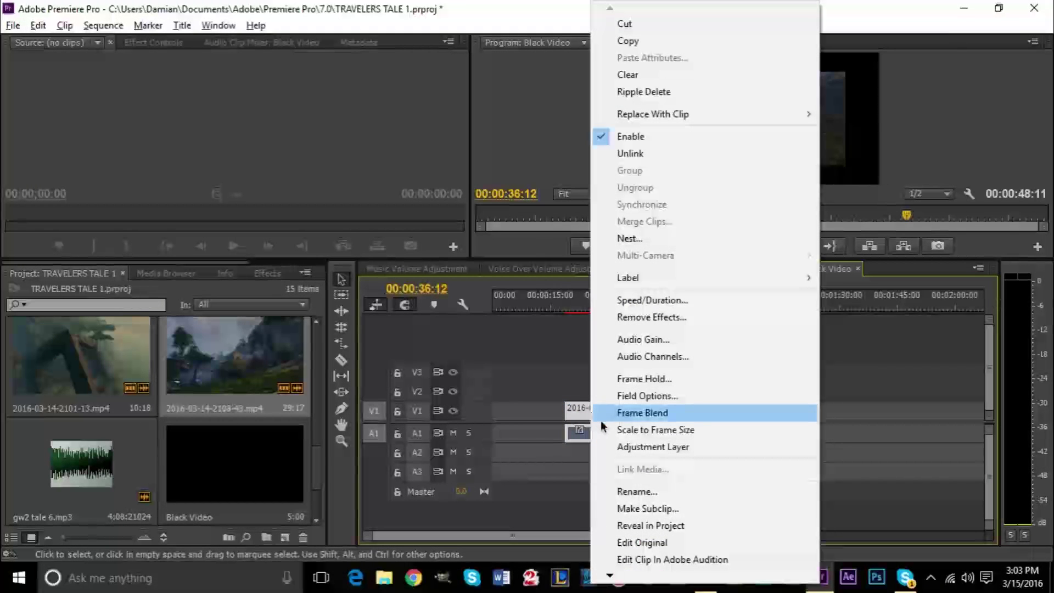
{"action": "left_click", "coordinate": [627, 432]}
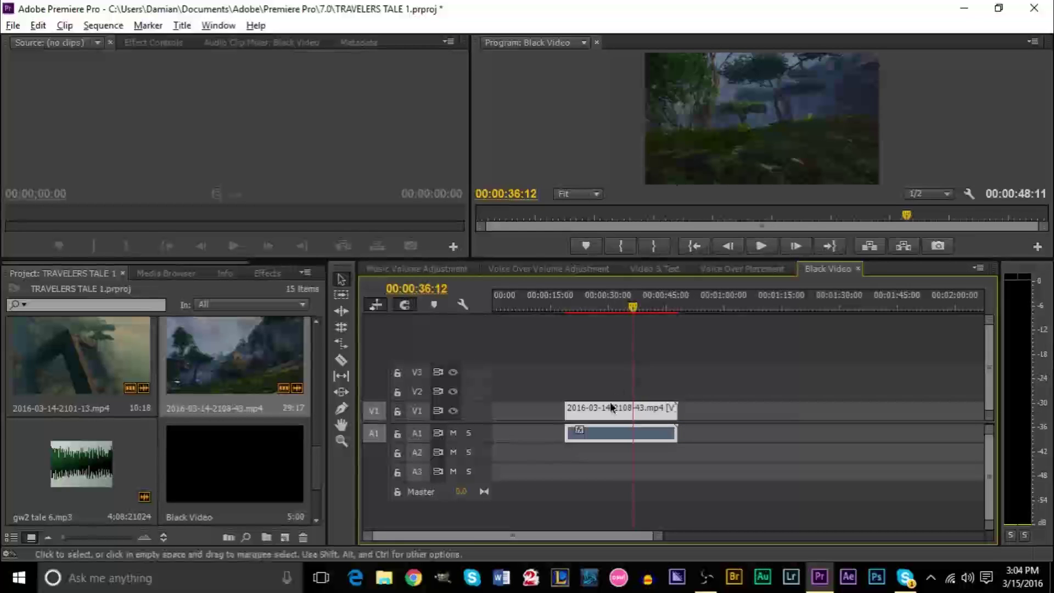
{"action": "left_click_drag", "start_coordinate": [606, 418], "coordinate": [504, 415]}
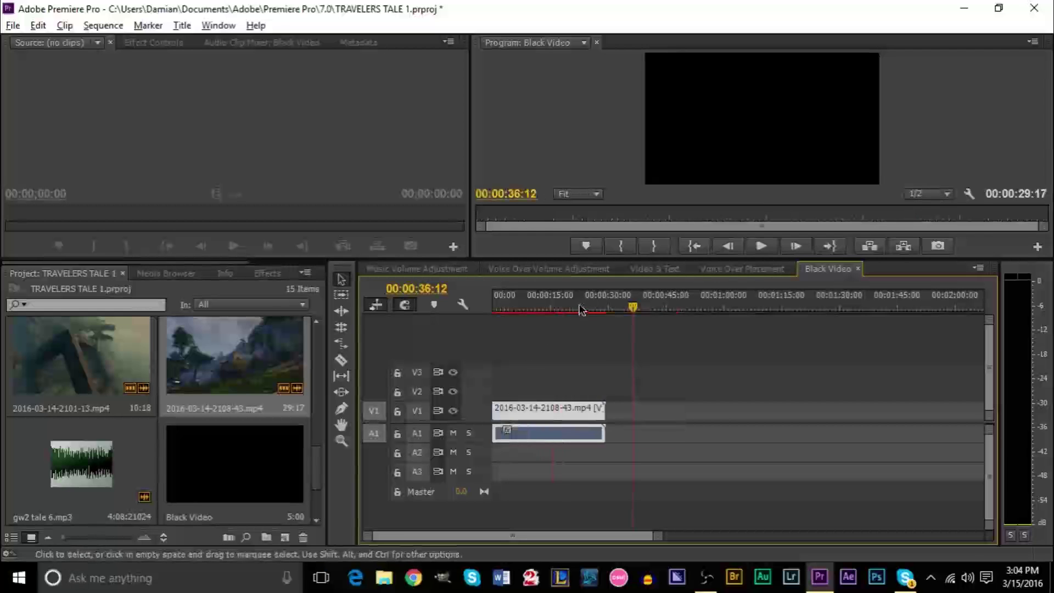
{"action": "left_click", "coordinate": [560, 308]}
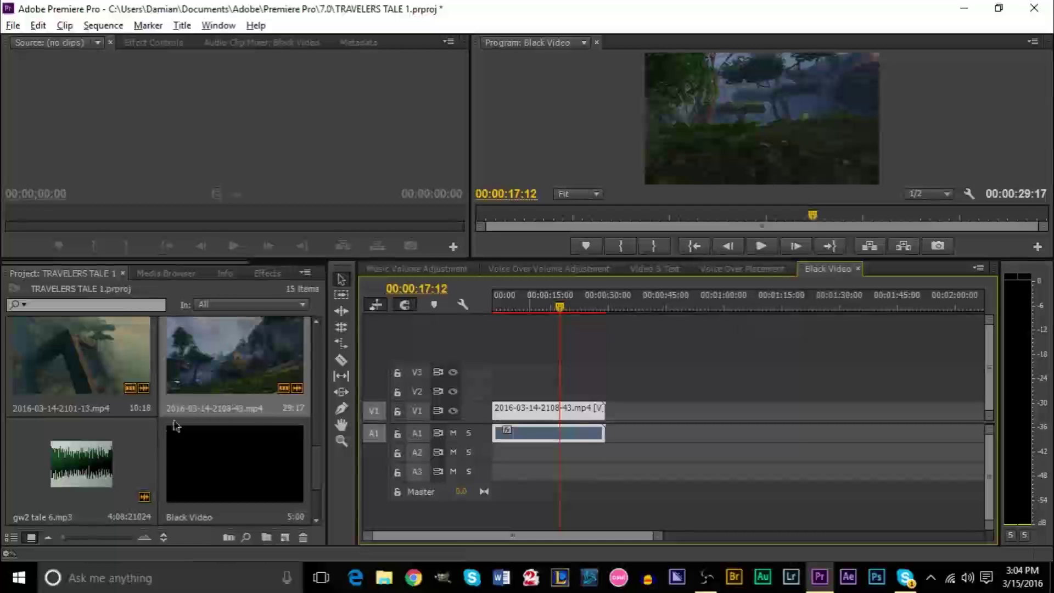
- Rename the Black Video sequence as Main in the project bin
{"action": "scroll", "coordinate": [188, 423], "scroll_direction": "down", "scroll_amount": 2}
{"action": "left_click", "coordinate": [101, 475]}
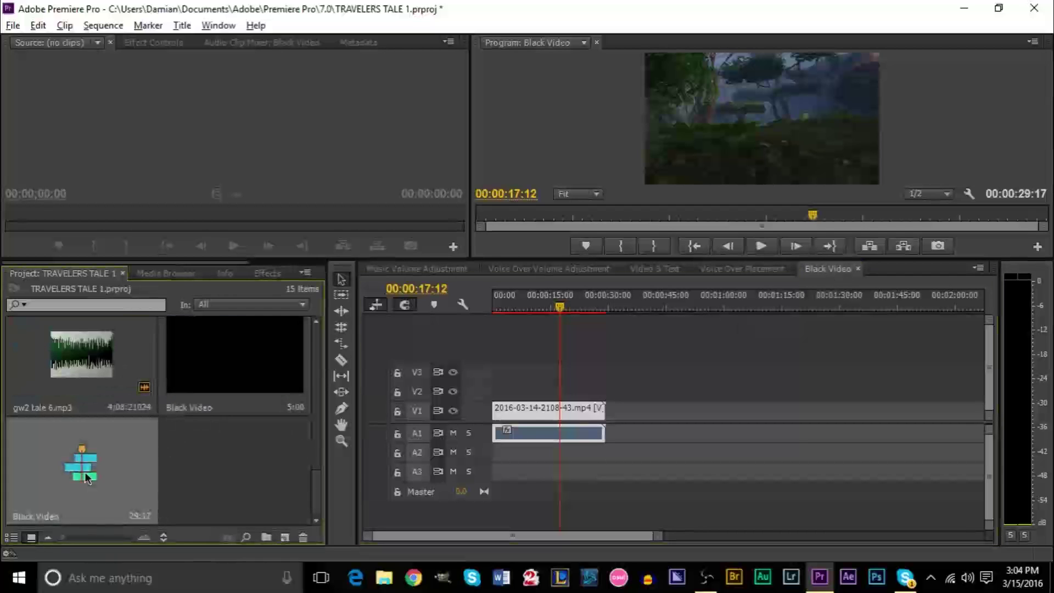
{"action": "left_click", "coordinate": [59, 515]}
{"action": "type", "text": "Main"}
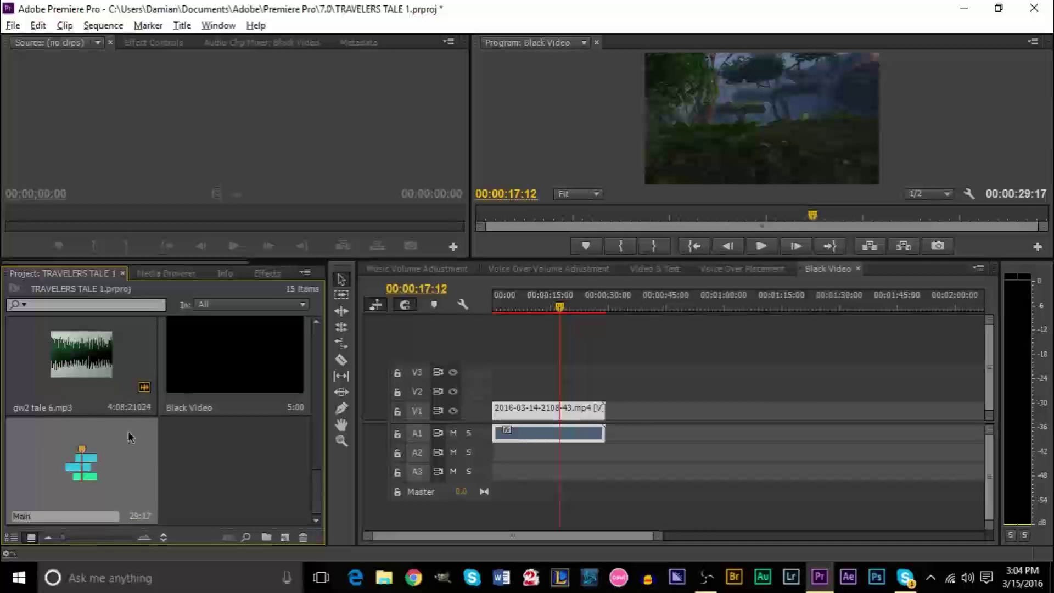
{"action": "key", "text": "Tab"}
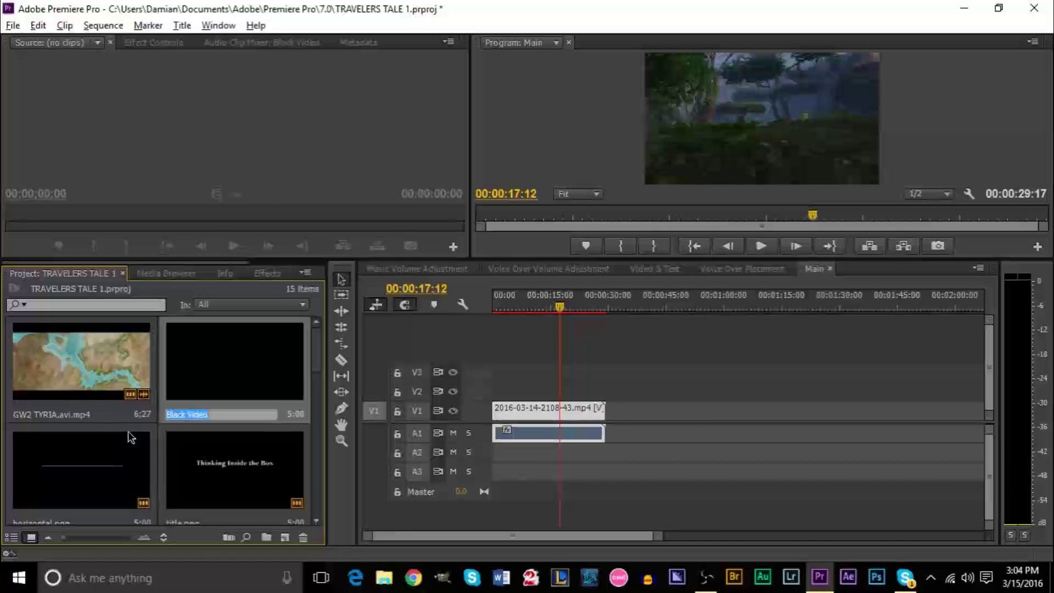
{"action": "left_click", "coordinate": [683, 368]}
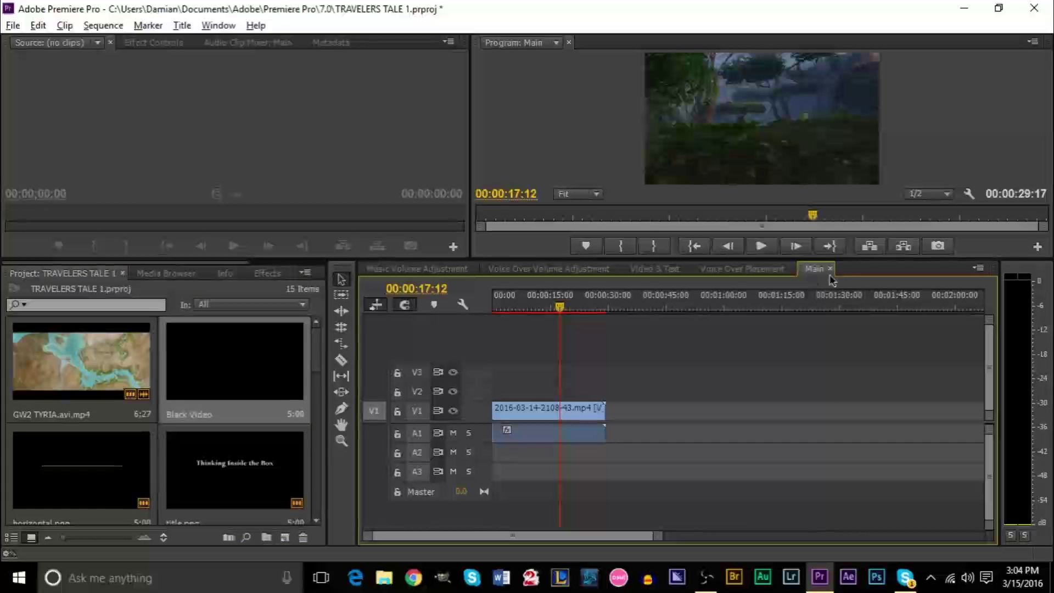
- Create another sequence from the Black Video item and remove its Black Video clip from track V1
{"action": "scroll", "coordinate": [165, 430], "scroll_direction": "down", "scroll_amount": 3}
{"action": "scroll", "coordinate": [192, 429], "scroll_direction": "down", "scroll_amount": 3}
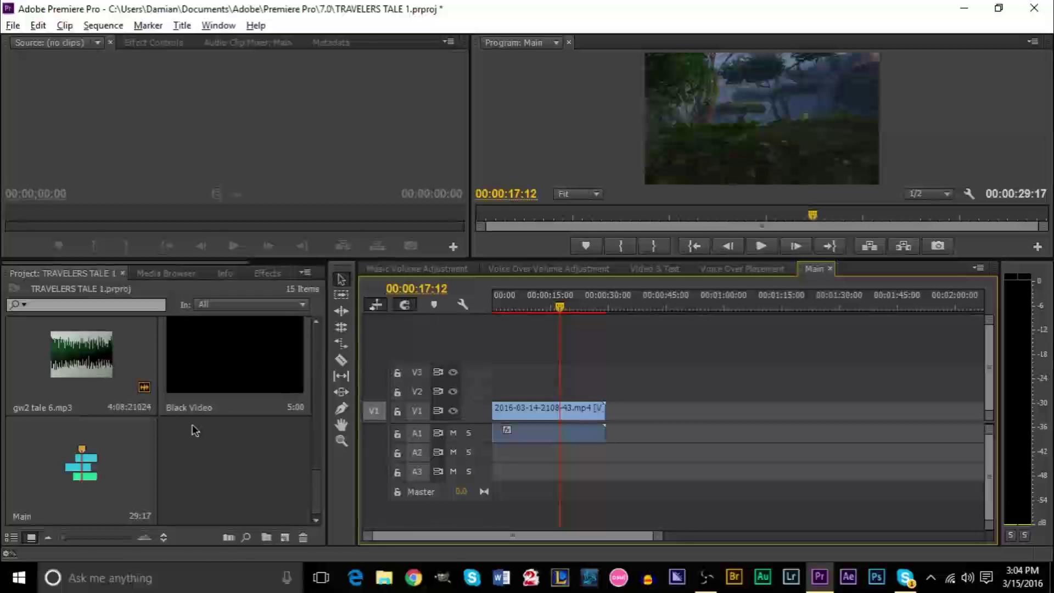
{"action": "left_click", "coordinate": [107, 468]}
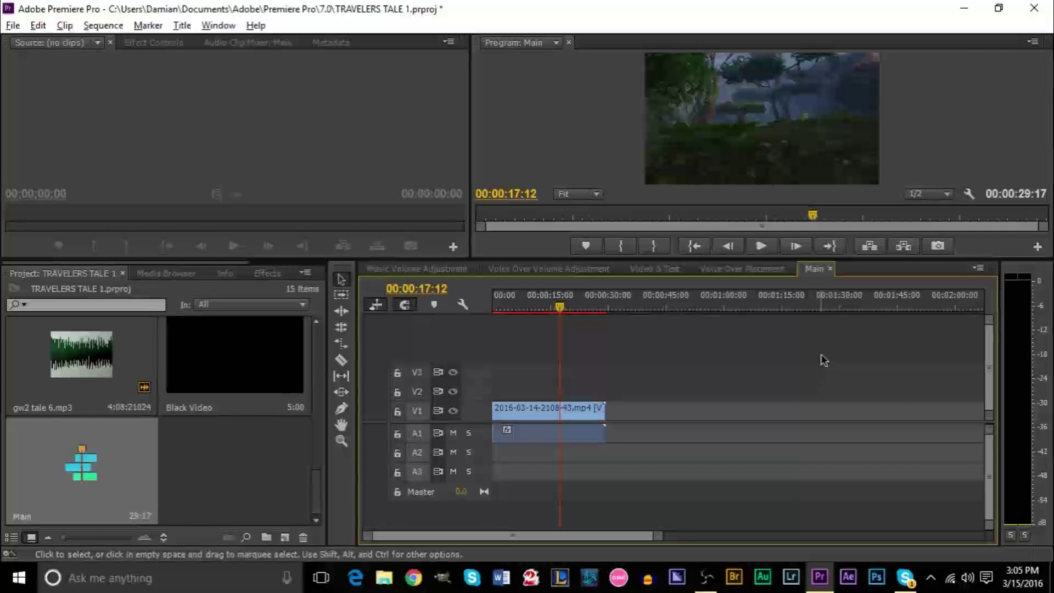
{"action": "right_click", "coordinate": [260, 464]}
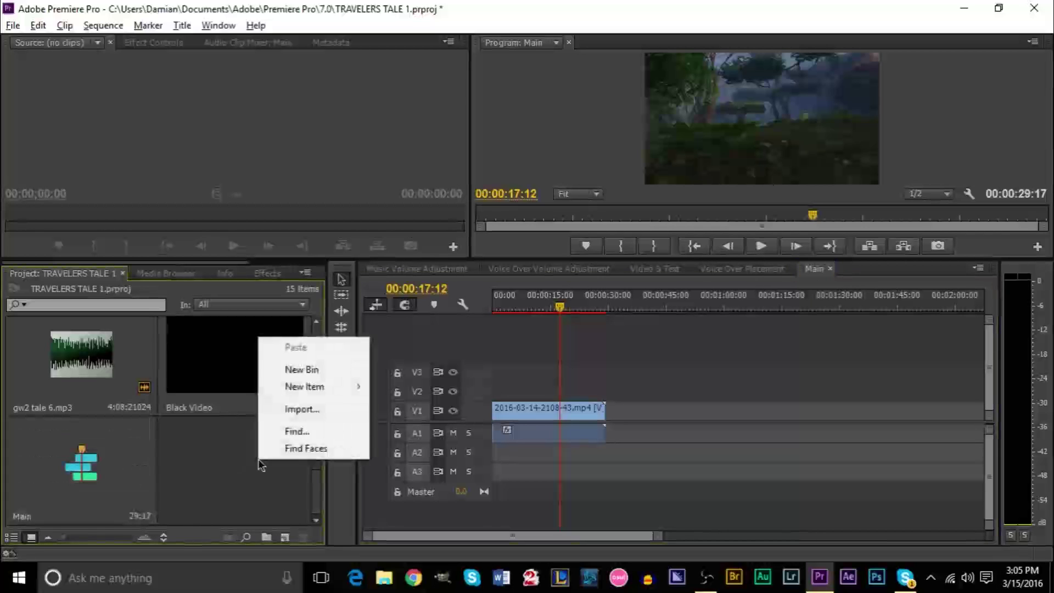
{"action": "left_click", "coordinate": [259, 467]}
{"action": "left_click_drag", "start_coordinate": [250, 387], "coordinate": [285, 537]}
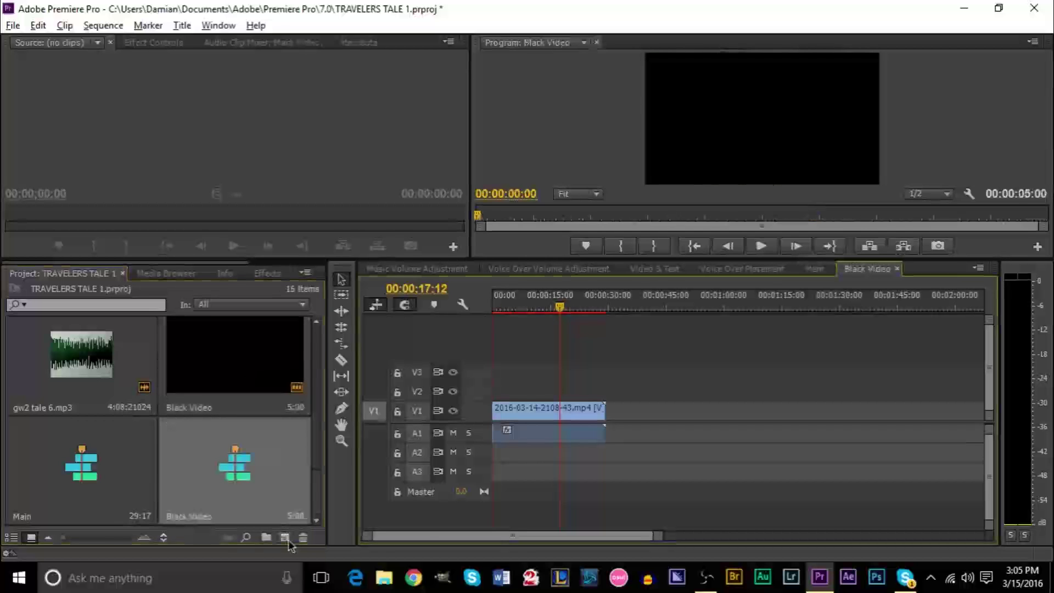
{"action": "left_click", "coordinate": [500, 417]}
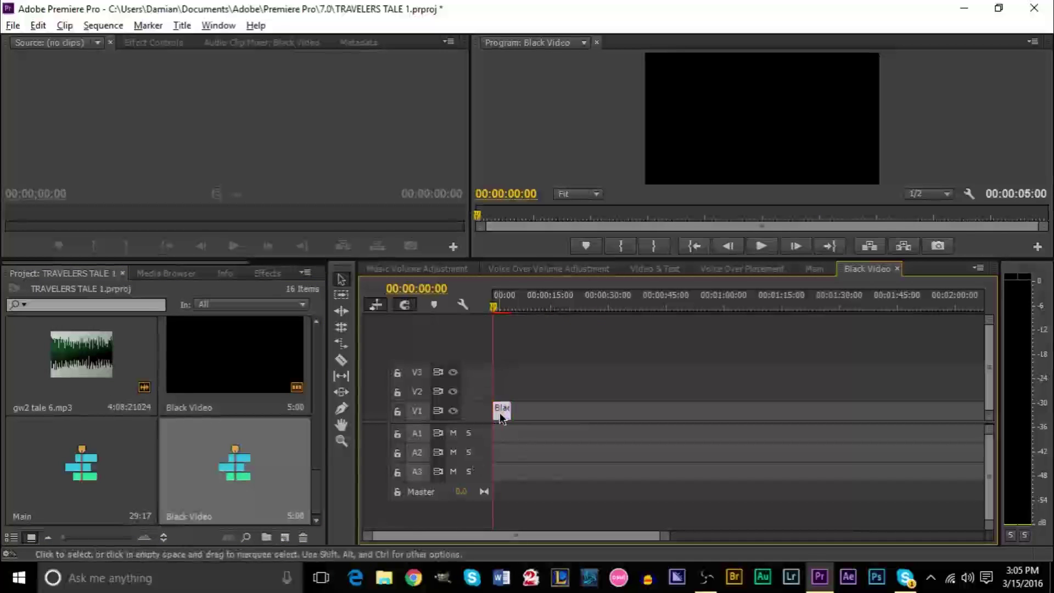
{"action": "key", "text": "Delete"}
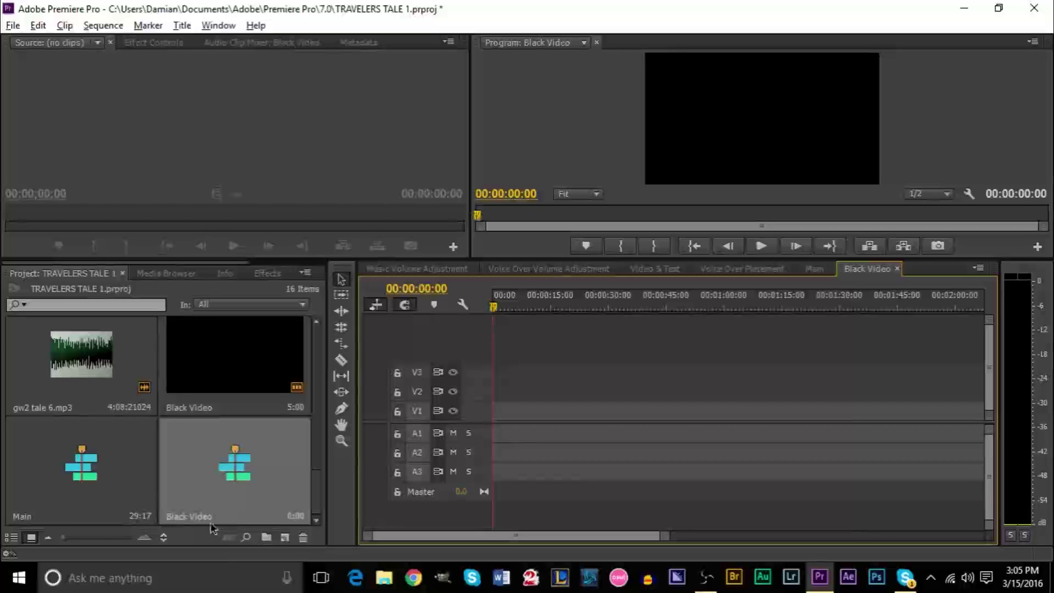
- Rename the new empty Black Video sequence as Main w/ voice
{"action": "left_click", "coordinate": [187, 515]}
{"action": "type", "text": "Main w/ vo"}
{"action": "key", "text": "Return"}
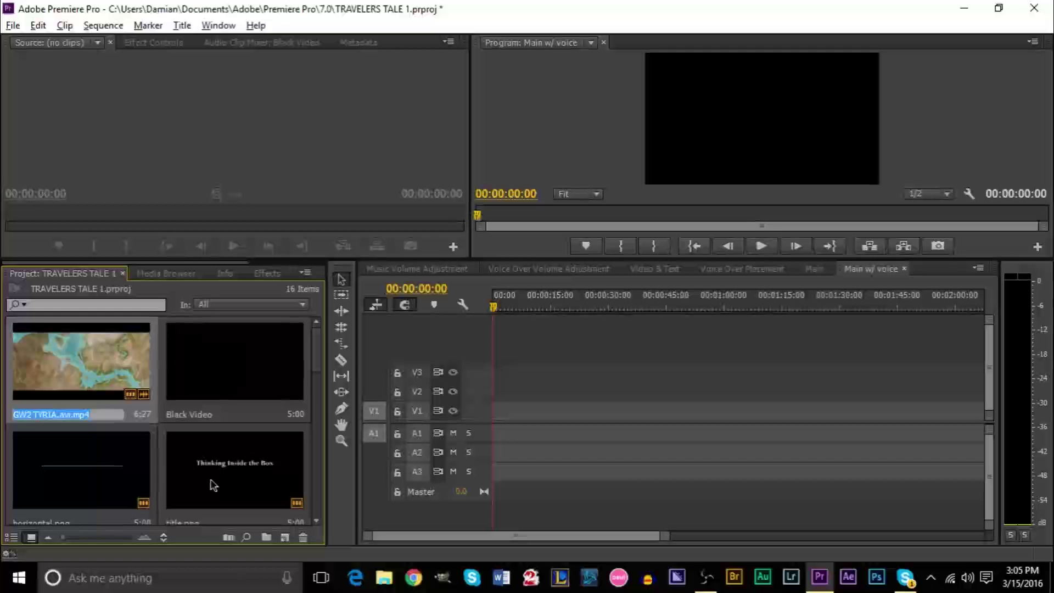
{"action": "left_click", "coordinate": [205, 475]}
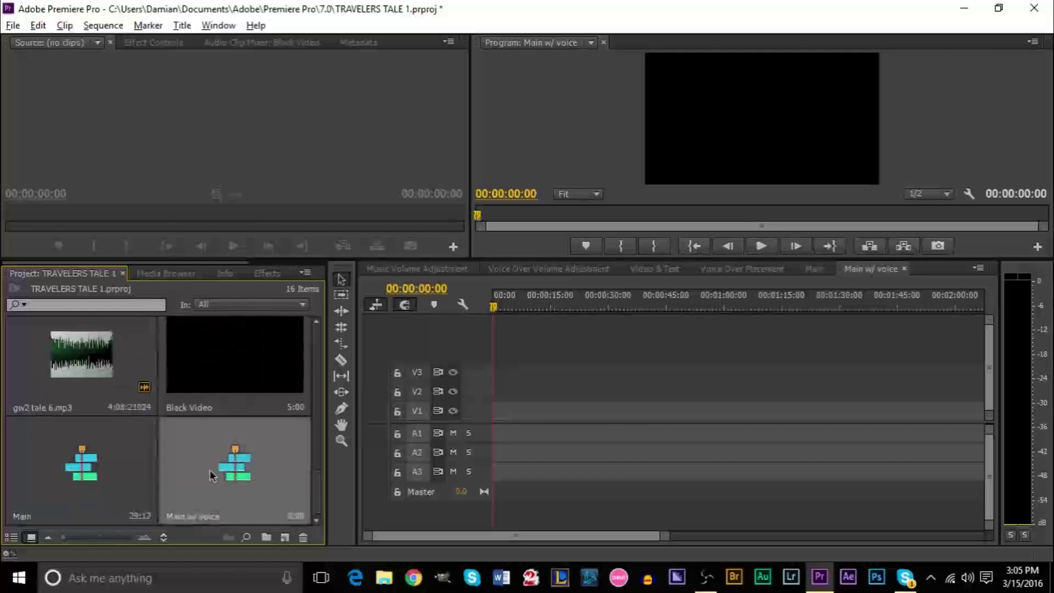
- Open the Main and Main w/ voice sequences in turn to compare their timelines
{"action": "double_click", "coordinate": [88, 480]}
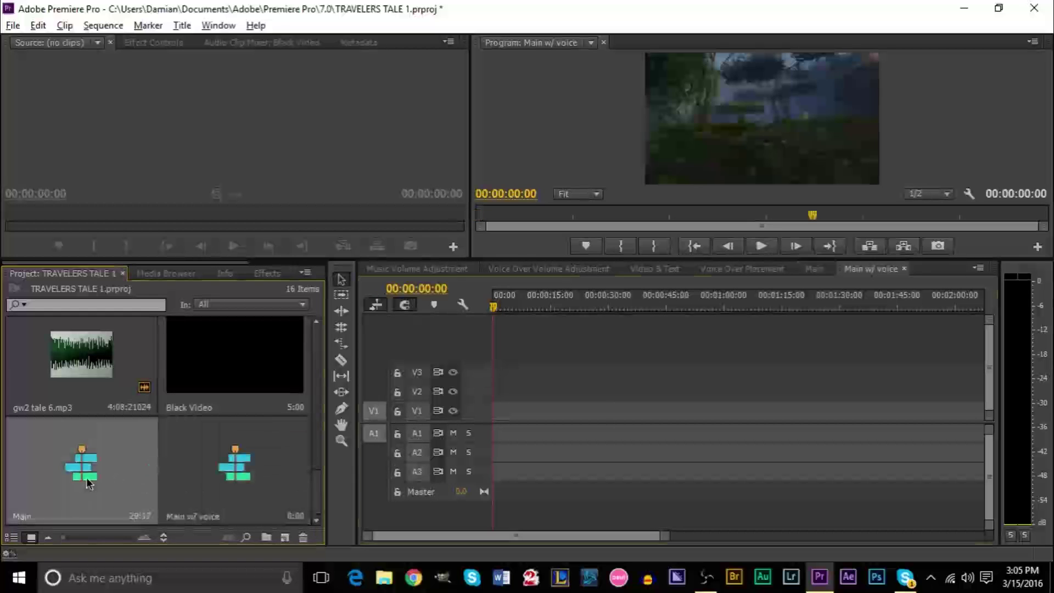
{"action": "double_click", "coordinate": [217, 488]}
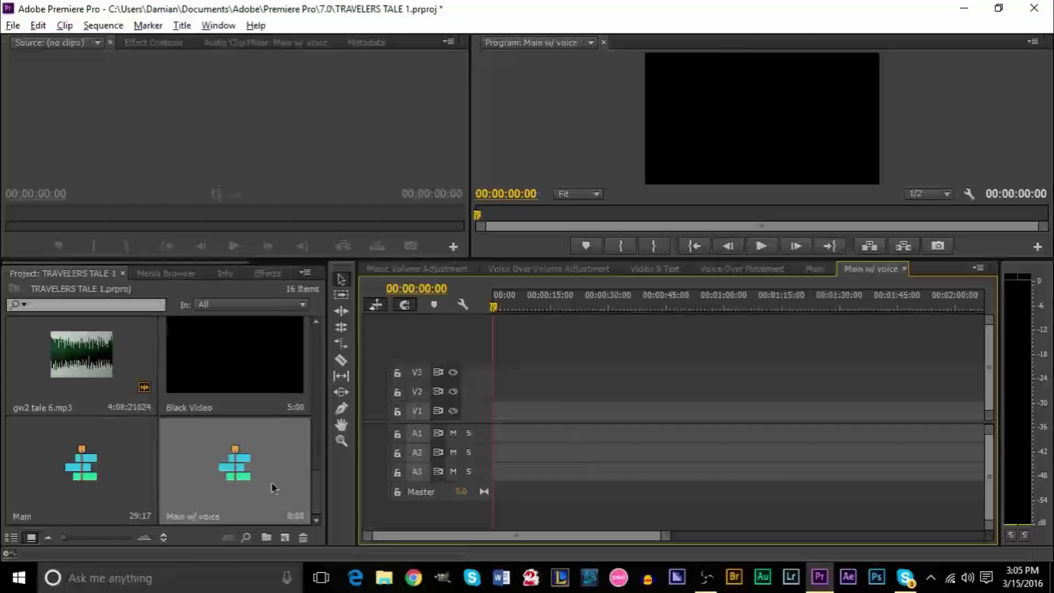
{"action": "left_click", "coordinate": [111, 481]}
{"action": "double_click", "coordinate": [82, 452]}
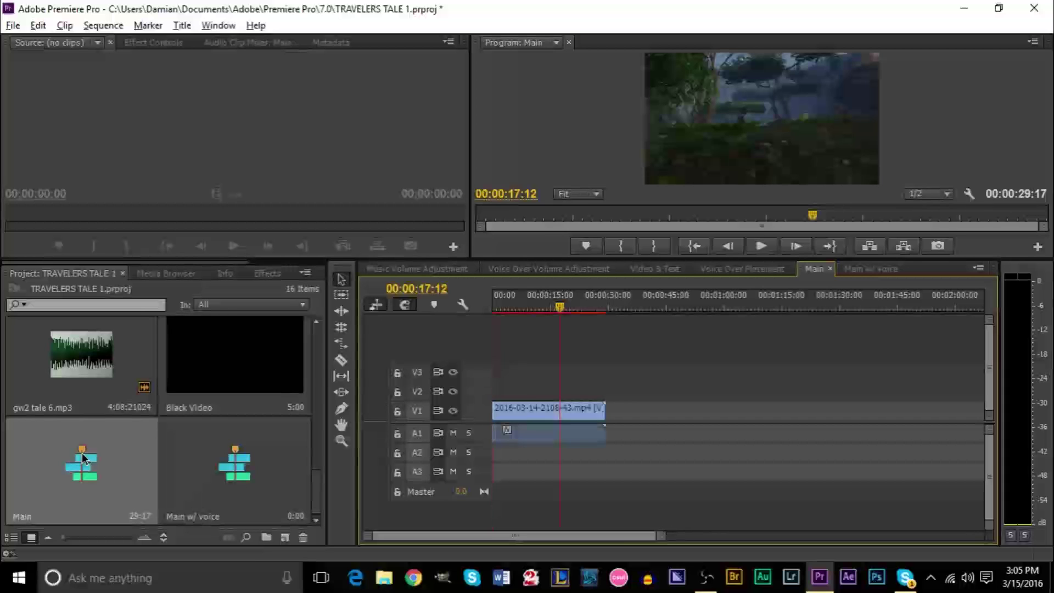
- Nest the Main sequence on V1 of Main w/ voice and place gw2 tale 5.wav on A2, both at the sequence start
{"action": "left_click", "coordinate": [867, 269]}
{"action": "left_click_drag", "start_coordinate": [64, 490], "coordinate": [556, 415]}
{"action": "left_click", "coordinate": [556, 305]}
{"action": "left_click_drag", "start_coordinate": [556, 305], "coordinate": [493, 309]}
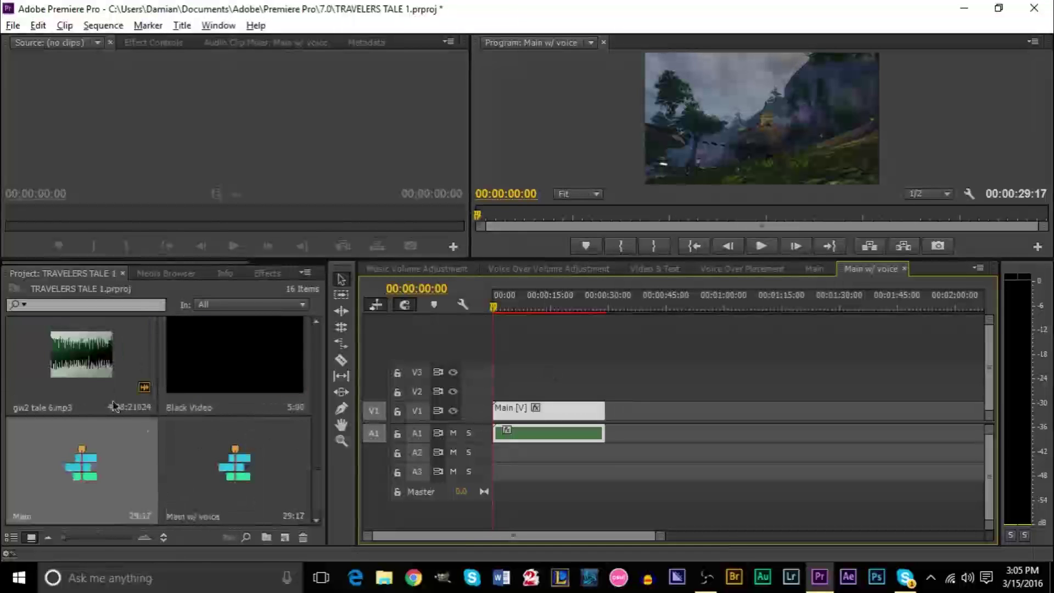
{"action": "scroll", "coordinate": [73, 364], "scroll_direction": "down", "scroll_amount": 2}
{"action": "left_click_drag", "start_coordinate": [215, 465], "coordinate": [633, 449]}
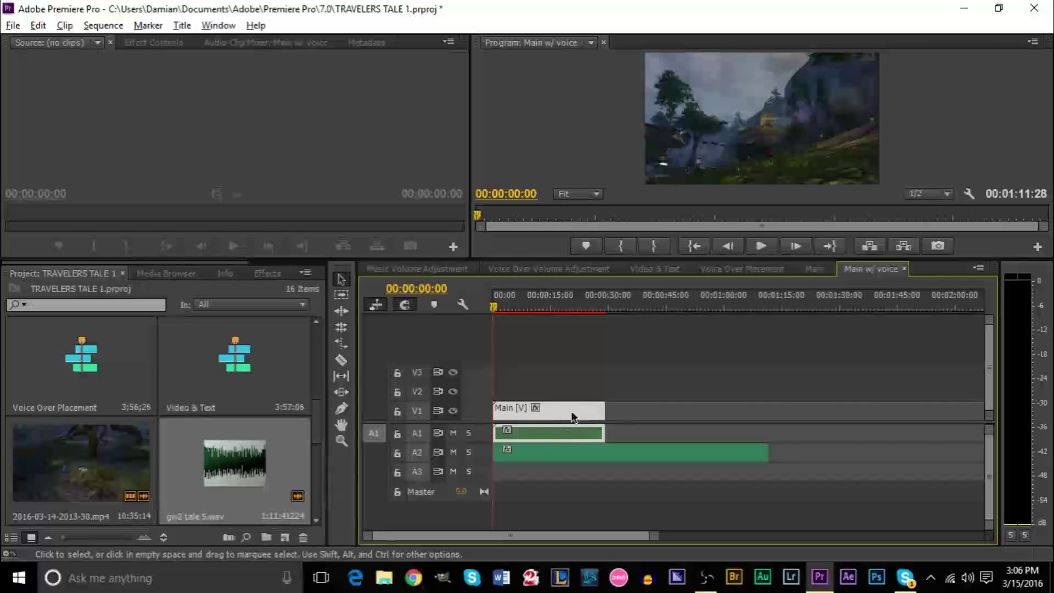
- Compare the footage in Main with its nested copy in Main w/ voice and select the voice clip on A2
{"action": "left_click", "coordinate": [814, 269]}
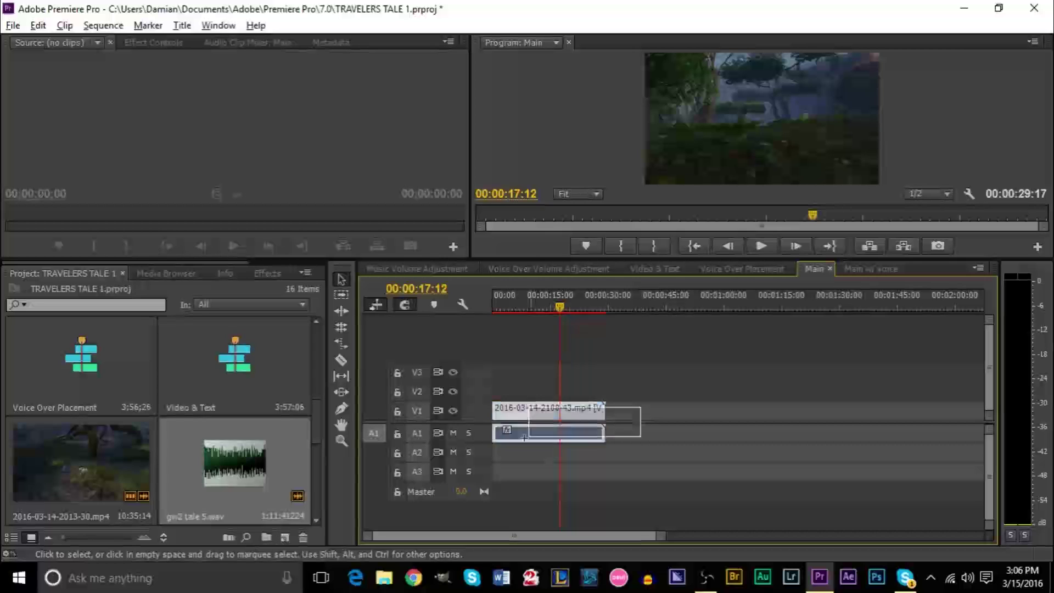
{"action": "left_click", "coordinate": [870, 269]}
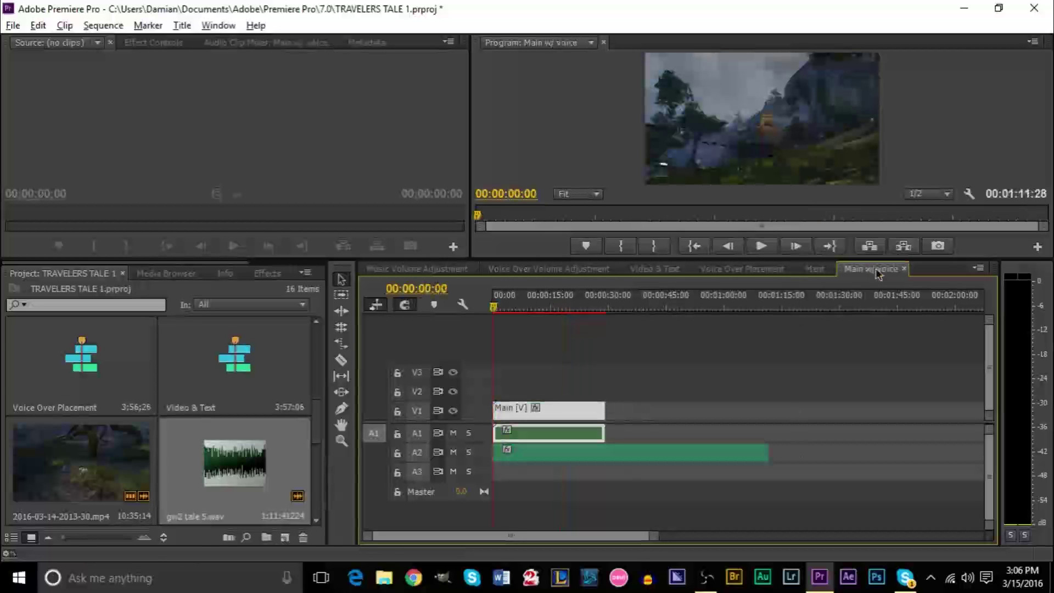
{"action": "left_click", "coordinate": [649, 457]}
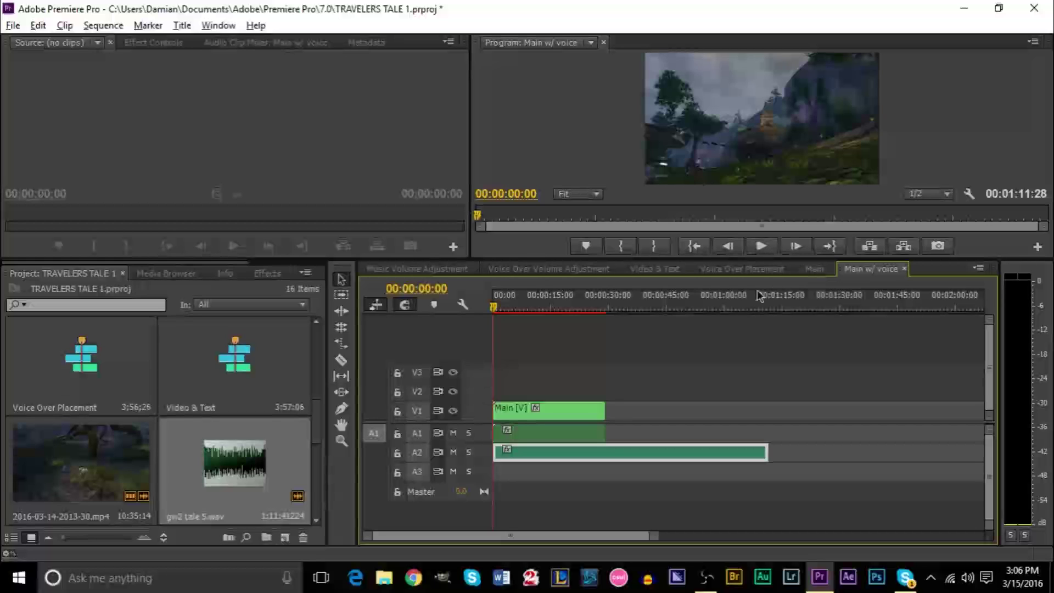
- Append the Main w/ voice and Main sequences after the Black Video clip on V1 of the Music Volume Adjustment sequence
{"action": "left_click", "coordinate": [432, 267]}
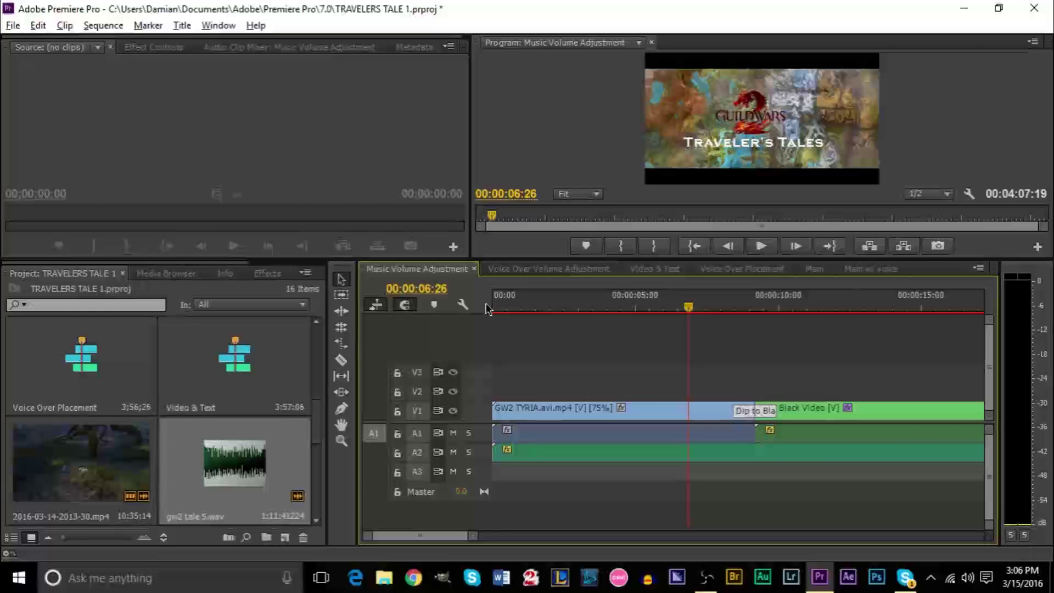
{"action": "left_click", "coordinate": [600, 411]}
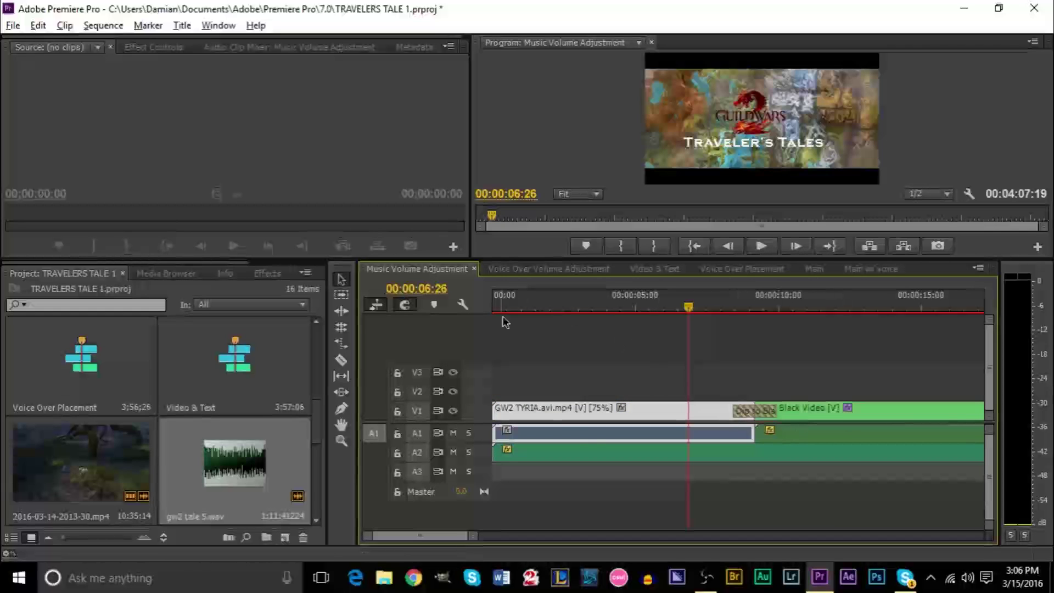
{"action": "left_click_drag", "start_coordinate": [436, 537], "coordinate": [591, 536]}
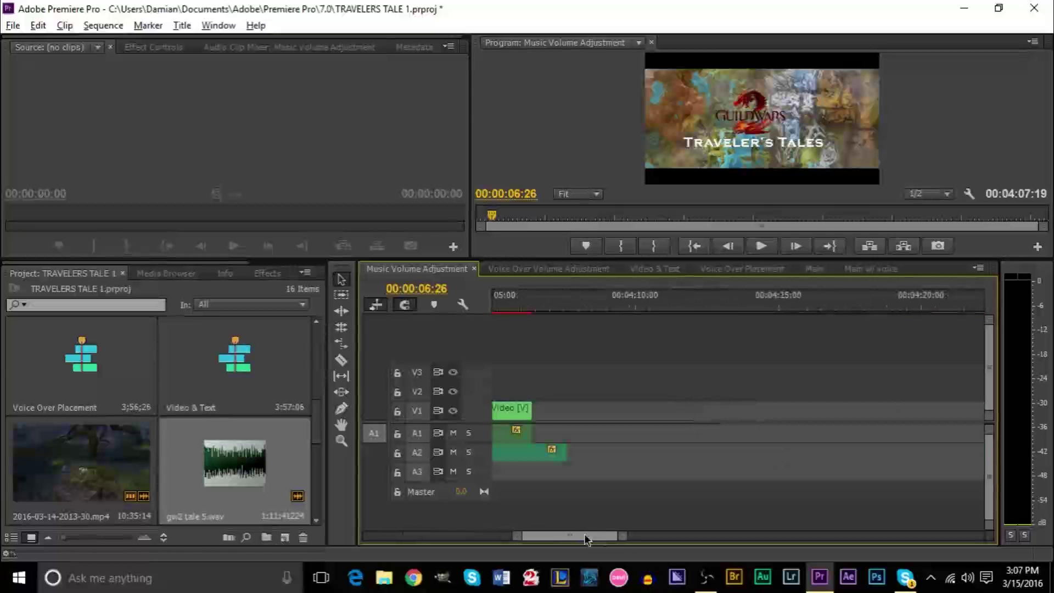
{"action": "scroll", "coordinate": [276, 446], "scroll_direction": "down", "scroll_amount": 1}
{"action": "left_click_drag", "start_coordinate": [245, 464], "coordinate": [546, 418]}
{"action": "key", "text": "minus"}
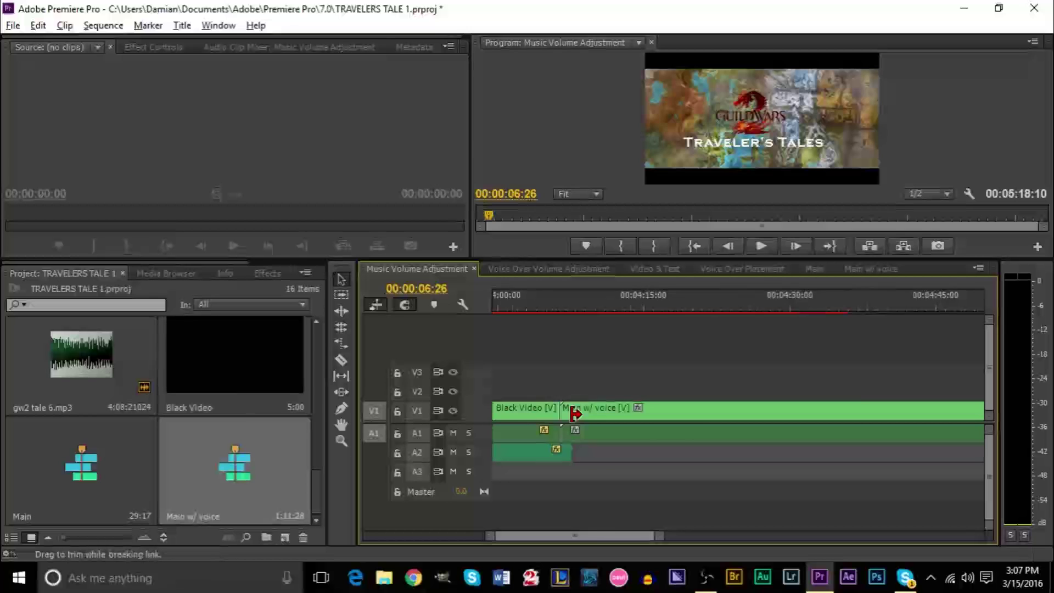
{"action": "left_click_drag", "start_coordinate": [81, 464], "coordinate": [760, 411]}
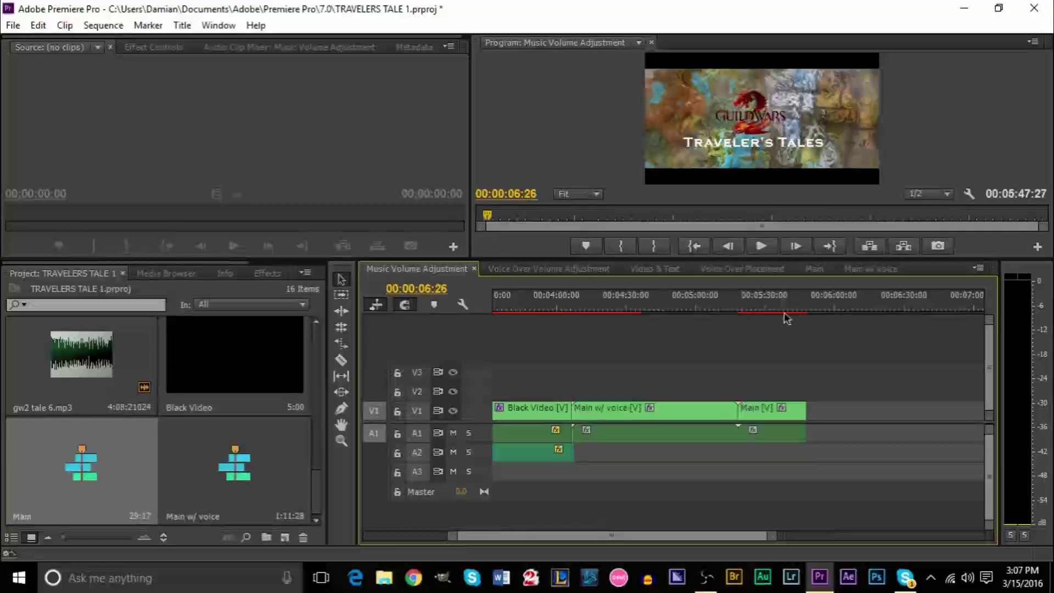
- Check the Music Volume Adjustment sequence at 00:06:03:21 and play its intro from 00:00:05:20
{"action": "left_click", "coordinate": [844, 309]}
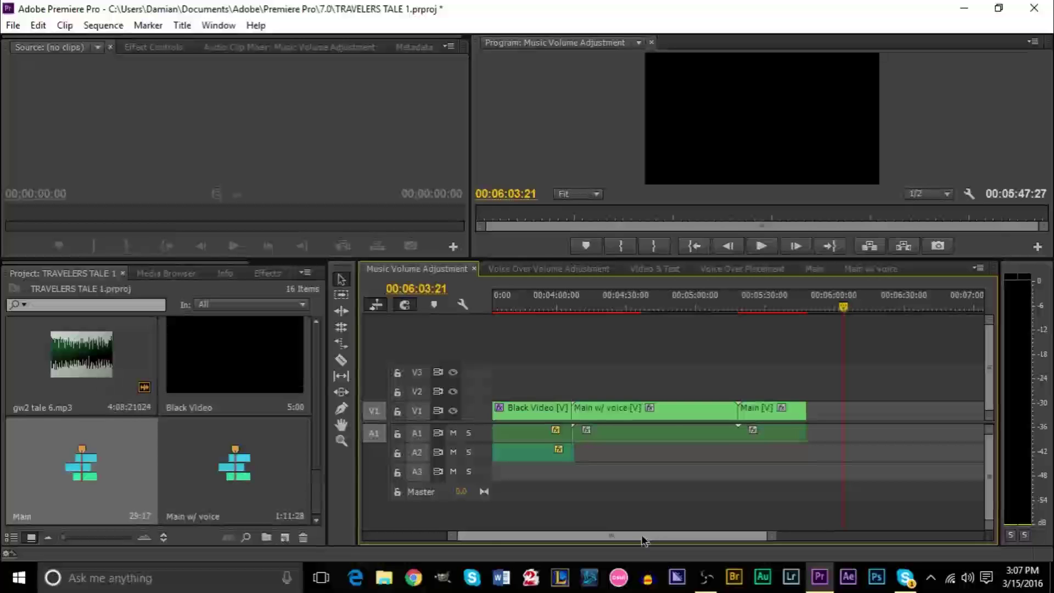
{"action": "left_click_drag", "start_coordinate": [645, 538], "coordinate": [558, 538]}
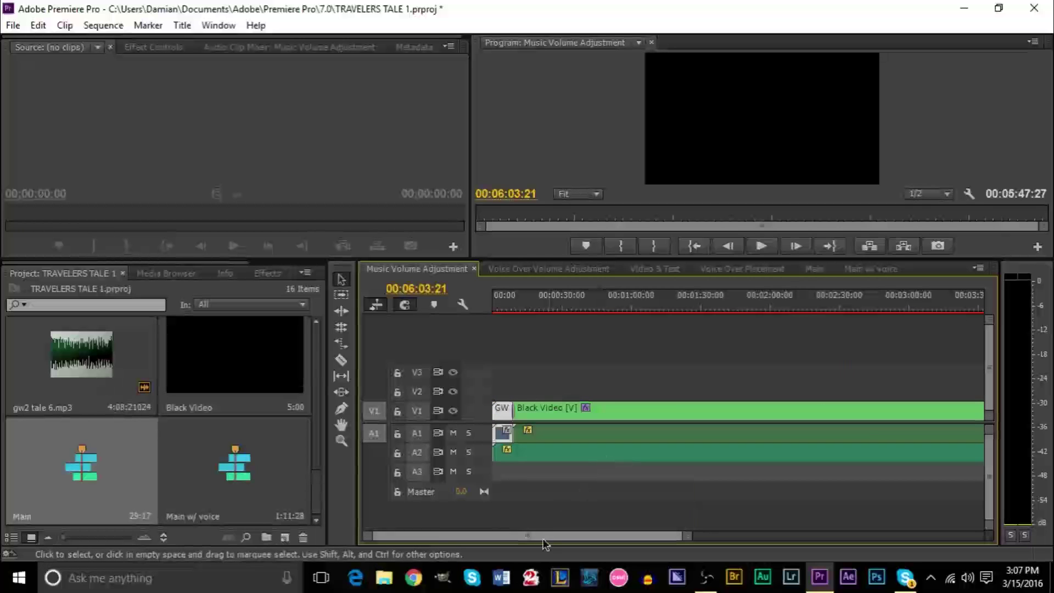
{"action": "left_click", "coordinate": [506, 305]}
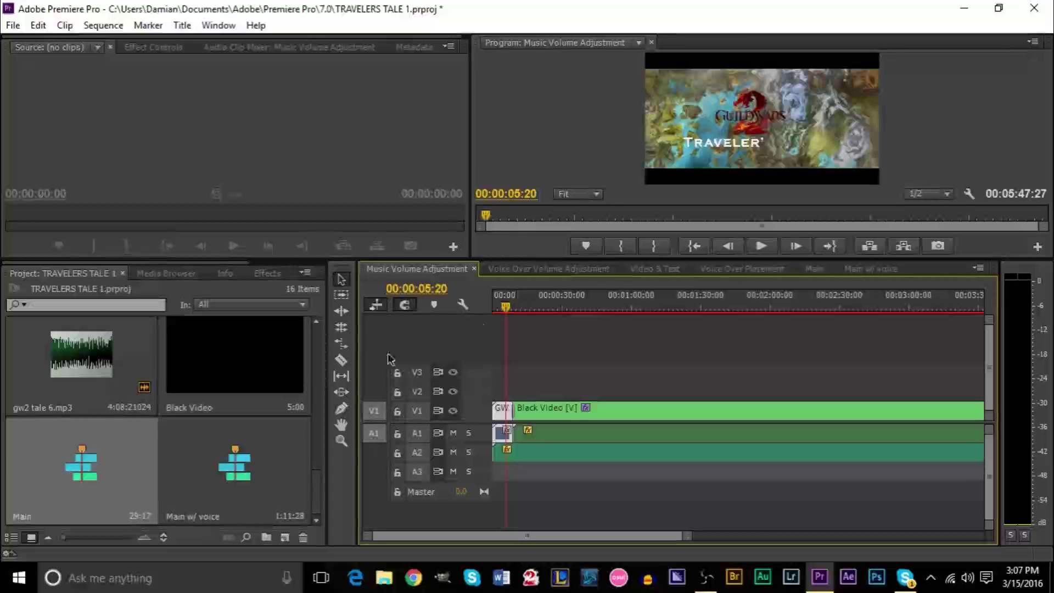
{"action": "scroll", "coordinate": [266, 437], "scroll_direction": "up", "scroll_amount": 4}
{"action": "scroll", "coordinate": [267, 439], "scroll_direction": "up", "scroll_amount": 1}
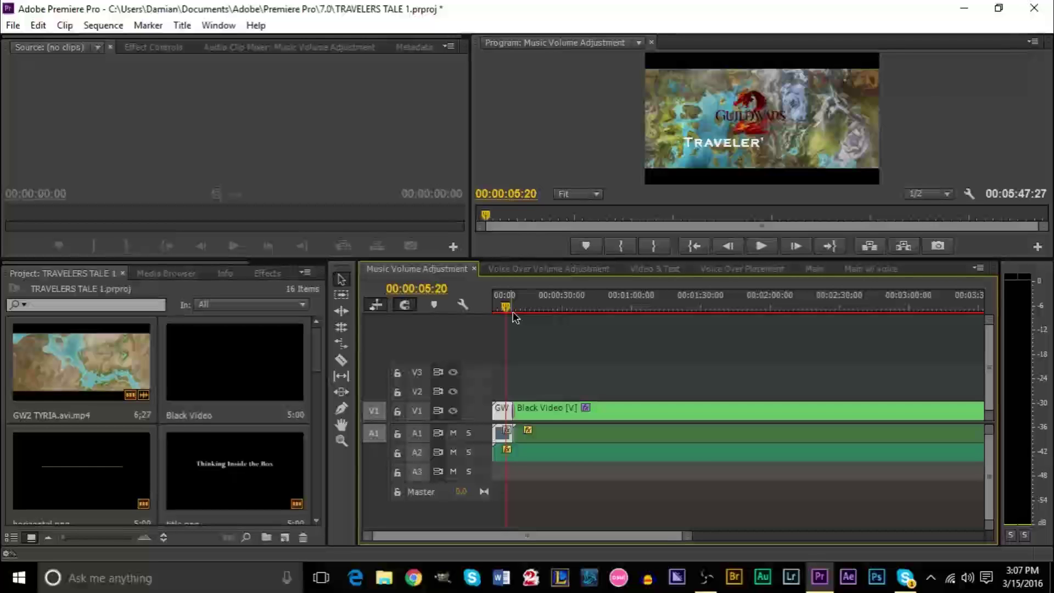
{"action": "key", "text": "space"}
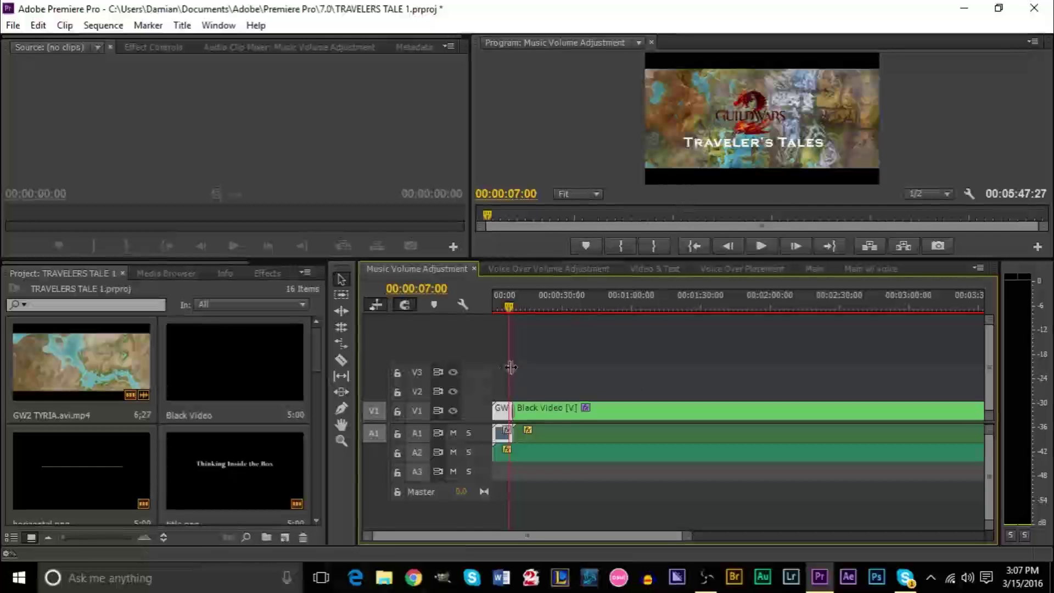
- Review the Voice Over Volume Adjustment, Voice Over Placement and Video & Text sequences, and return to Music Volume Adjustment
{"action": "left_click", "coordinate": [540, 271]}
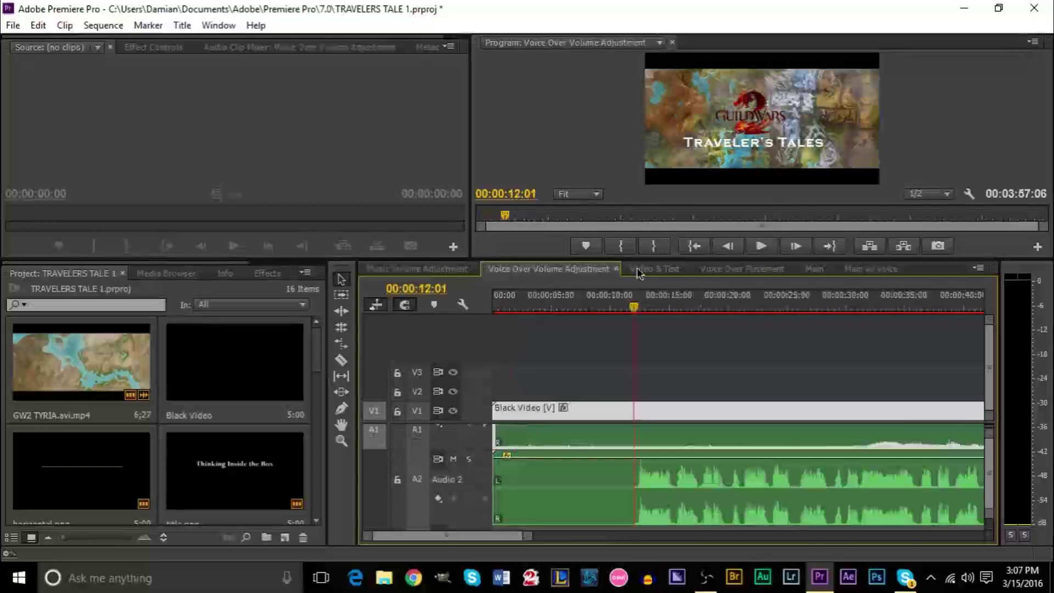
{"action": "left_click", "coordinate": [642, 272]}
{"action": "left_click", "coordinate": [738, 270]}
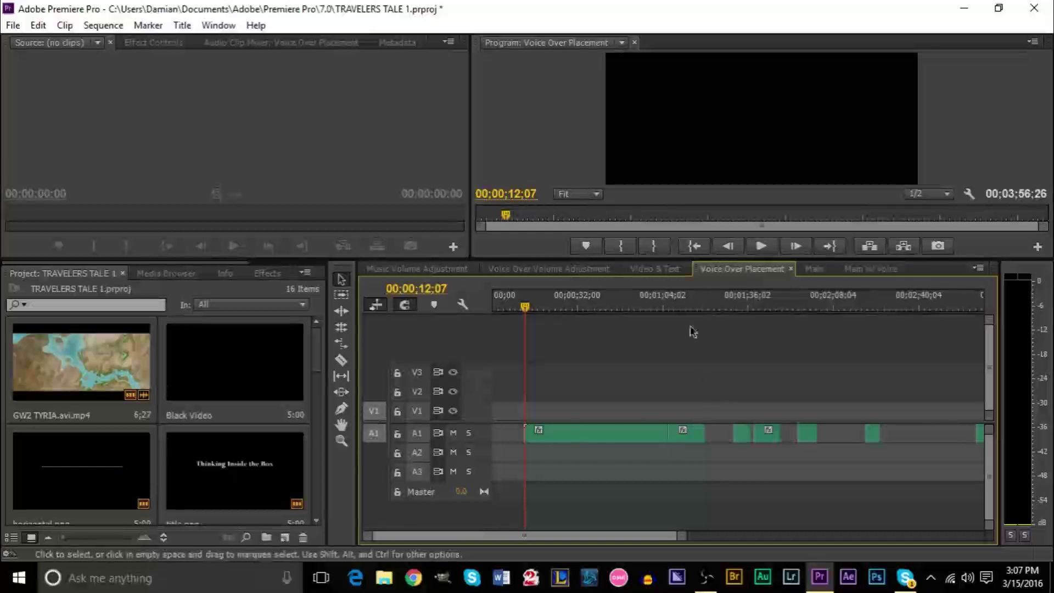
{"action": "left_click", "coordinate": [672, 271]}
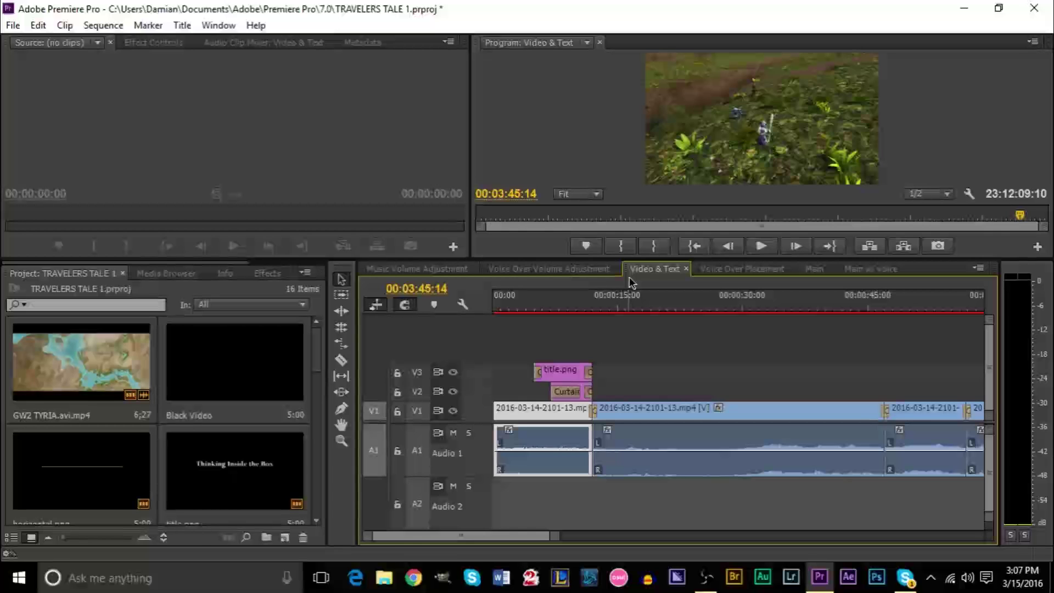
{"action": "left_click_drag", "start_coordinate": [510, 357], "coordinate": [667, 464]}
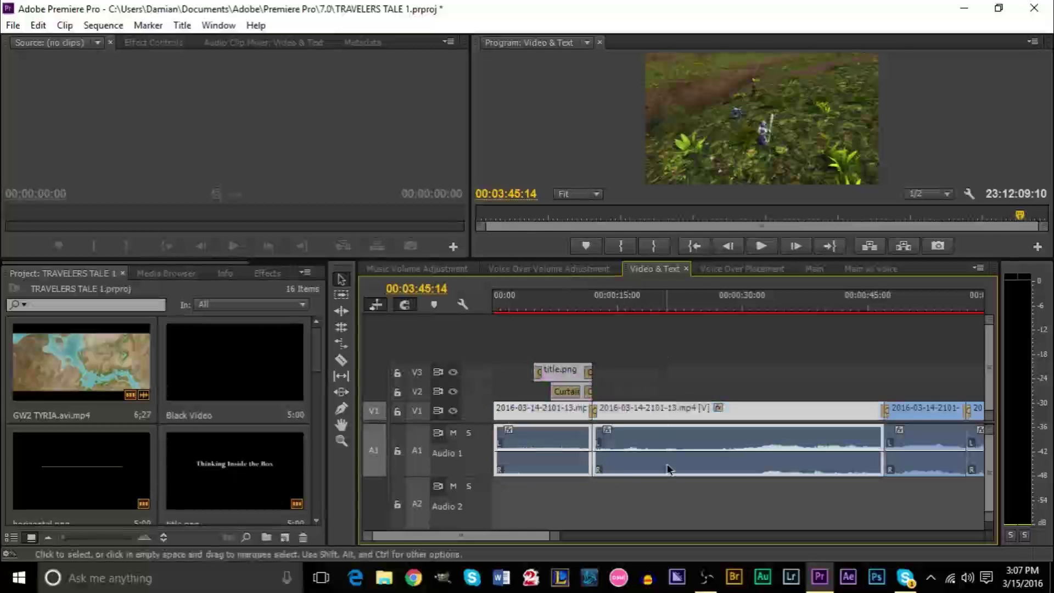
{"action": "left_click", "coordinate": [576, 270]}
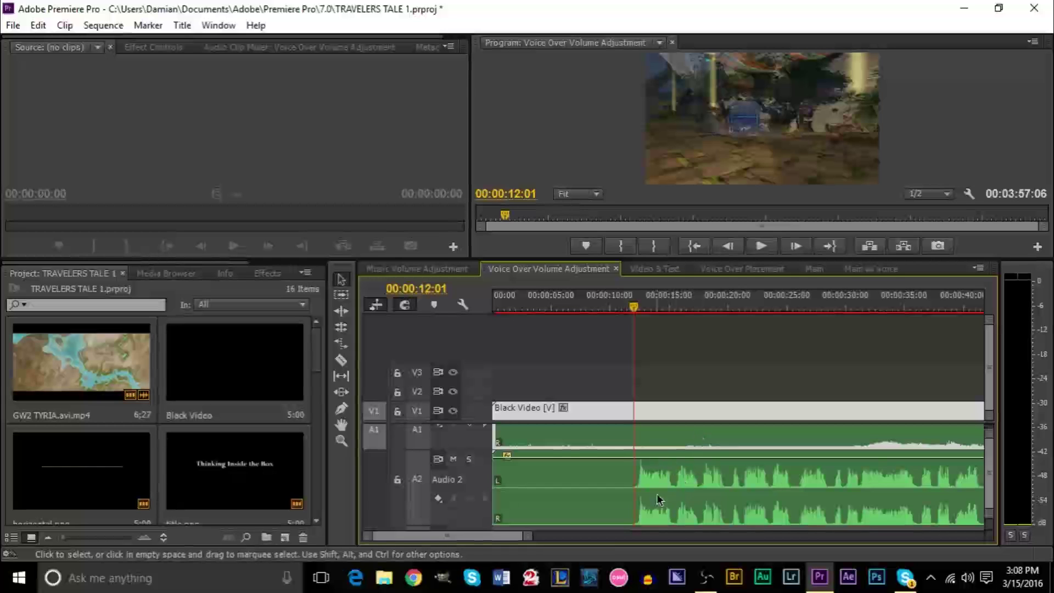
{"action": "left_click", "coordinate": [415, 270]}
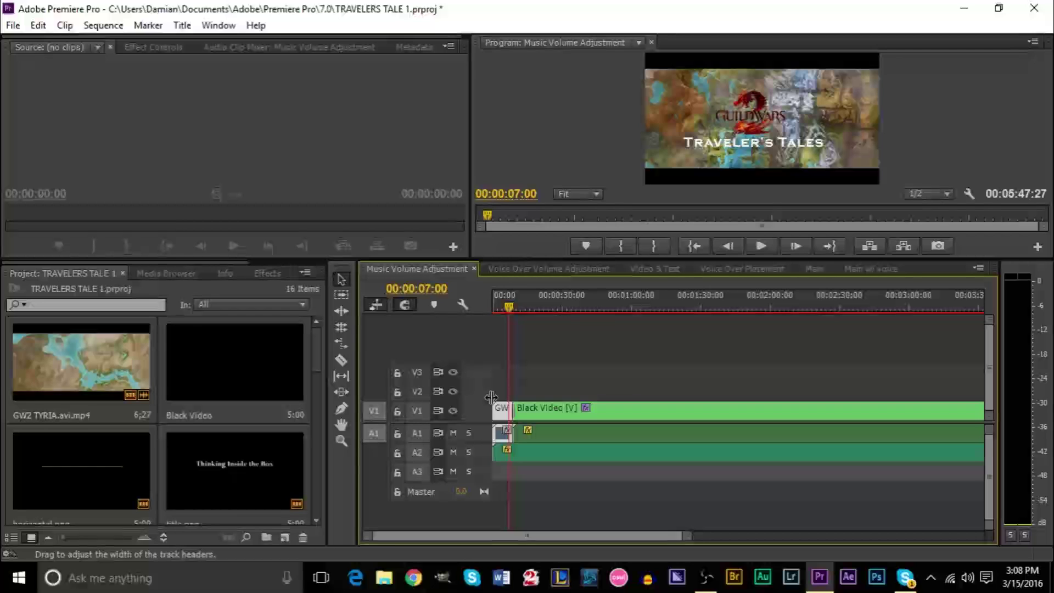
{"action": "left_click", "coordinate": [568, 384]}
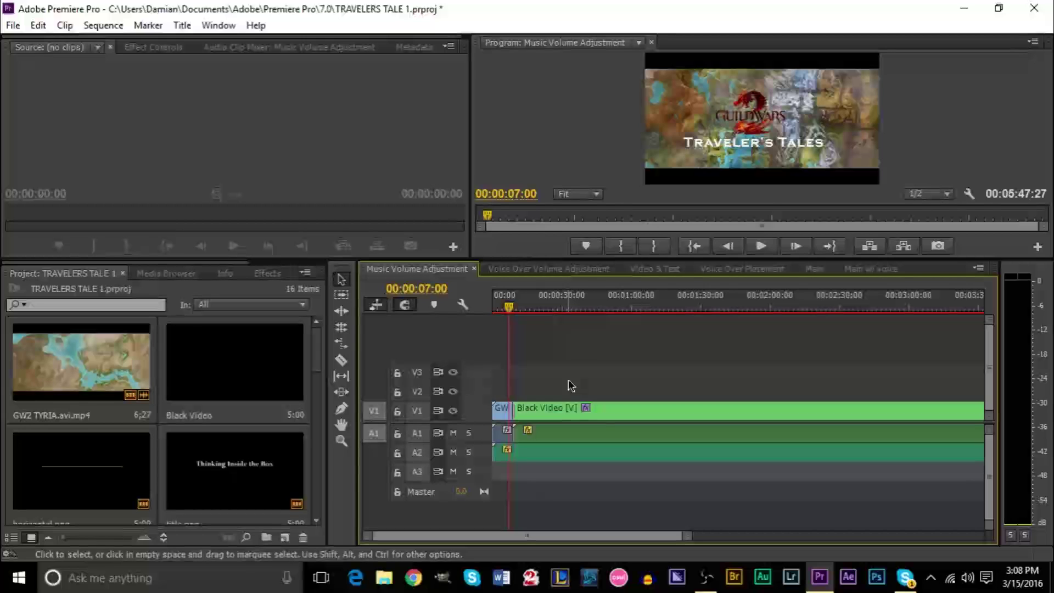